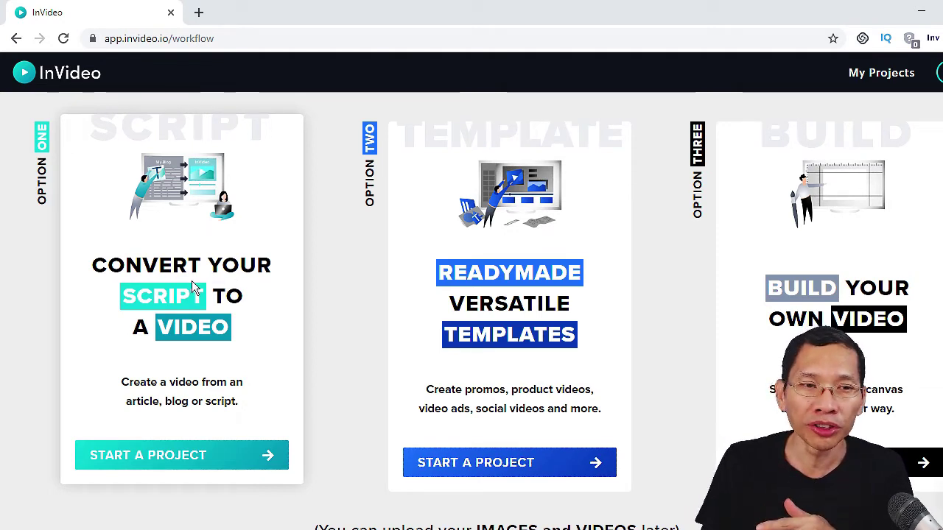
Start a script-to-video project and limit the Stories themes to the Horizontal video format.
{"action": "left_click", "coordinate": [191, 282]}
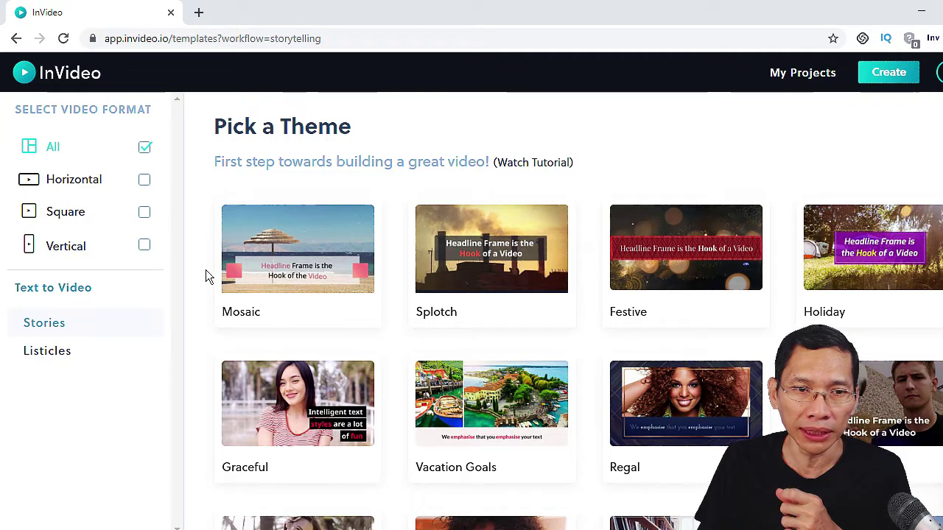
{"action": "double_click", "coordinate": [63, 328]}
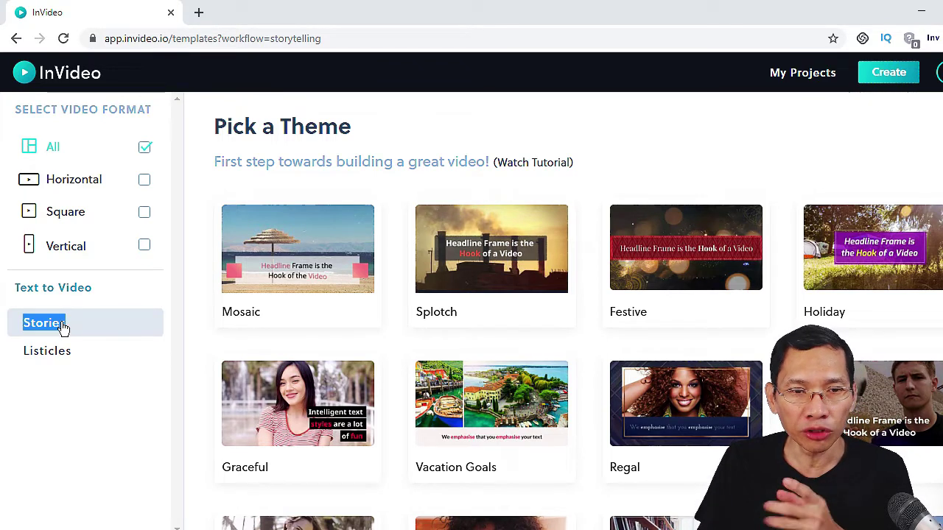
{"action": "left_click", "coordinate": [144, 180]}
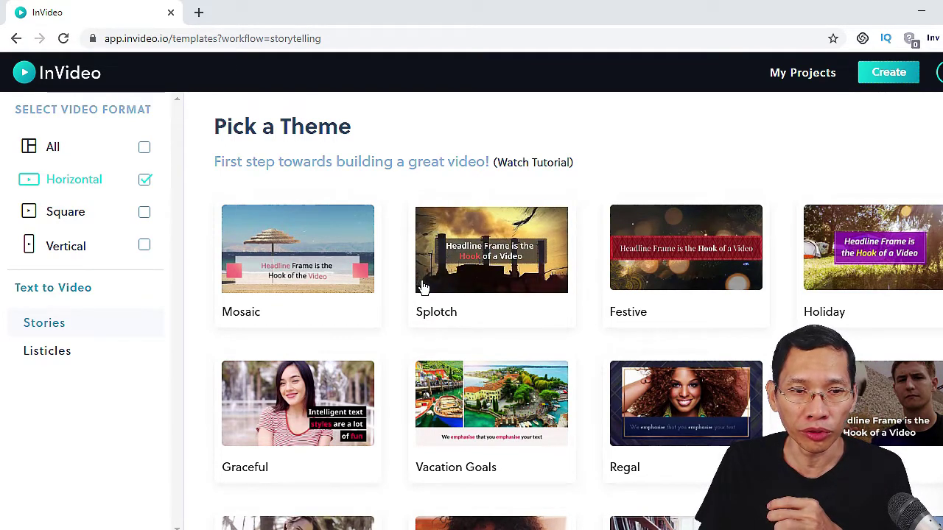
Browse the horizontal Stories themes and open the preview of the Valor theme.
{"action": "scroll", "coordinate": [424, 288], "scroll_direction": "down", "scroll_amount": 5}
{"action": "scroll", "coordinate": [505, 237], "scroll_direction": "down", "scroll_amount": 2}
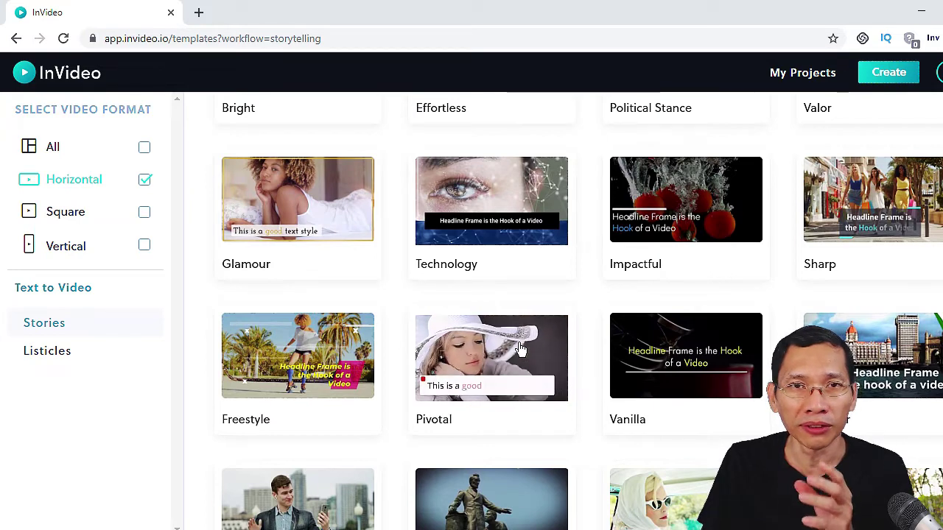
{"action": "scroll", "coordinate": [525, 350], "scroll_direction": "down", "scroll_amount": 1}
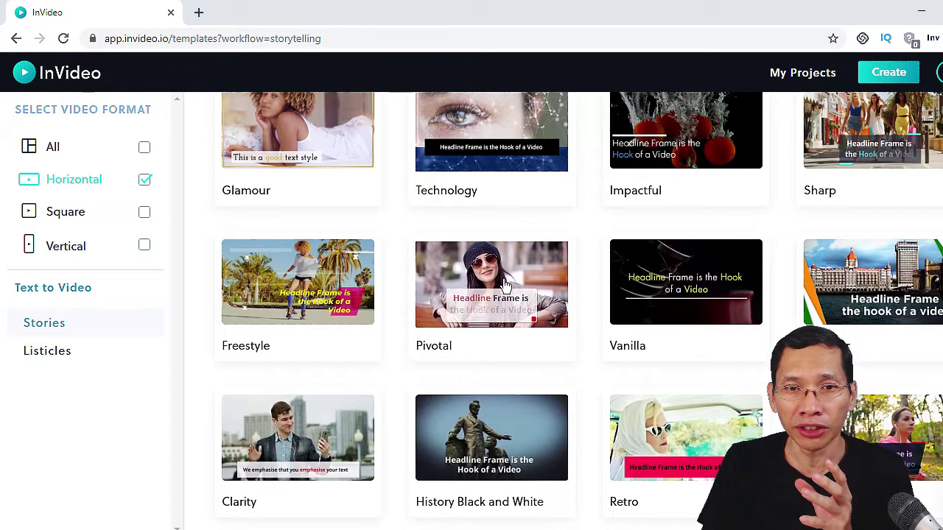
{"action": "scroll", "coordinate": [505, 286], "scroll_direction": "up", "scroll_amount": 1}
{"action": "scroll", "coordinate": [504, 280], "scroll_direction": "up", "scroll_amount": 2}
{"action": "left_click", "coordinate": [852, 168]}
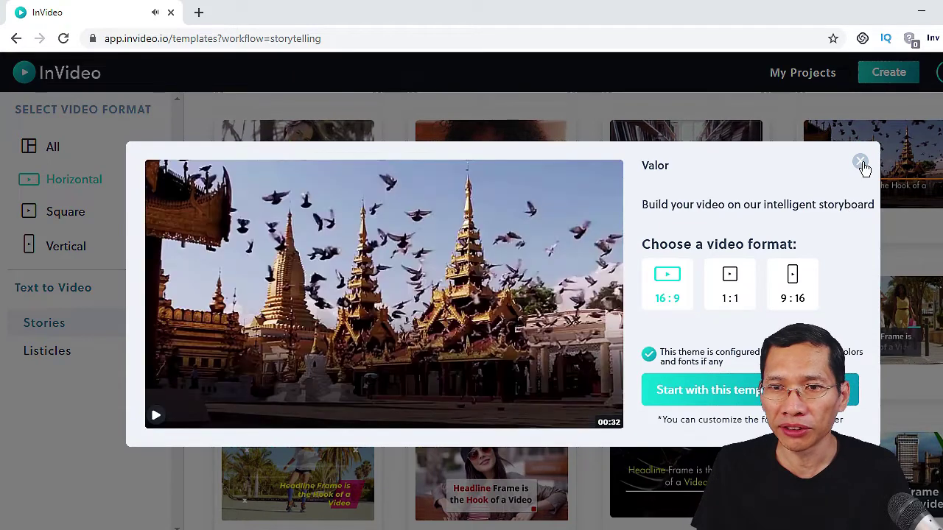
Leave the theme preview and open the existing Online Courses project for editing.
{"action": "left_click", "coordinate": [806, 91]}
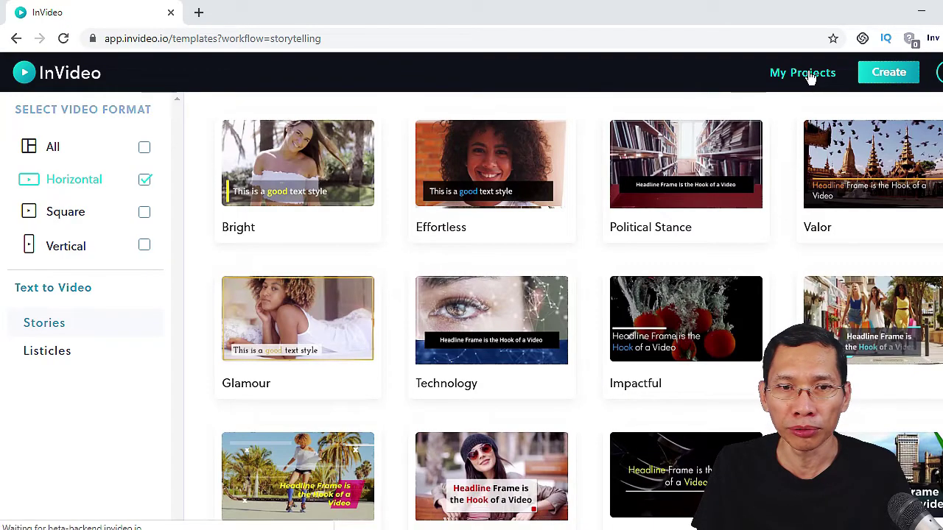
{"action": "left_click", "coordinate": [808, 76]}
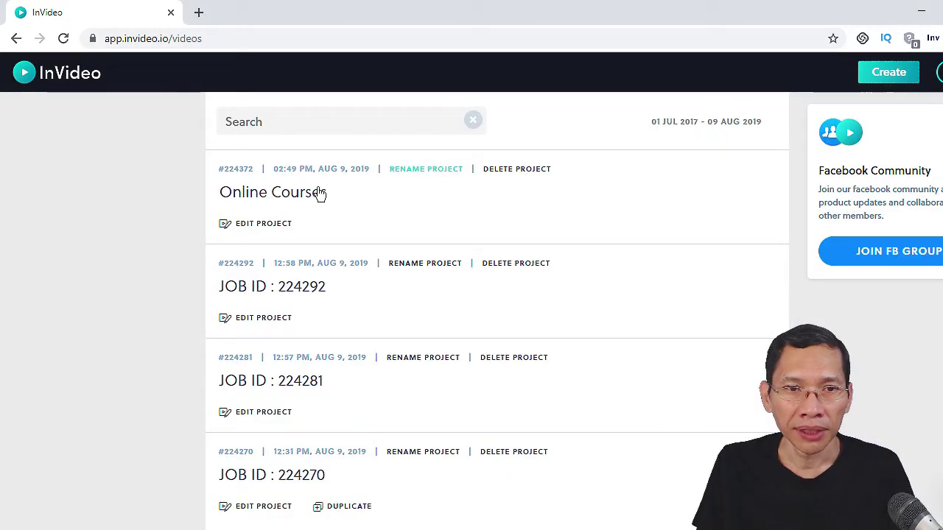
{"action": "left_click", "coordinate": [259, 223]}
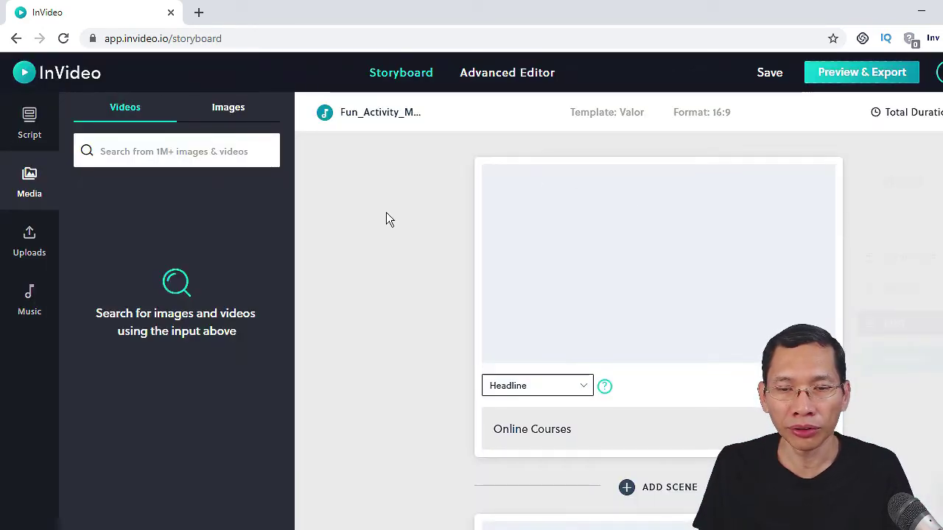
Review the text and suggested media of every storyboard scene, from the headline to the closing question, and return to the first scene.
{"action": "scroll", "coordinate": [385, 221], "scroll_direction": "down", "scroll_amount": 2}
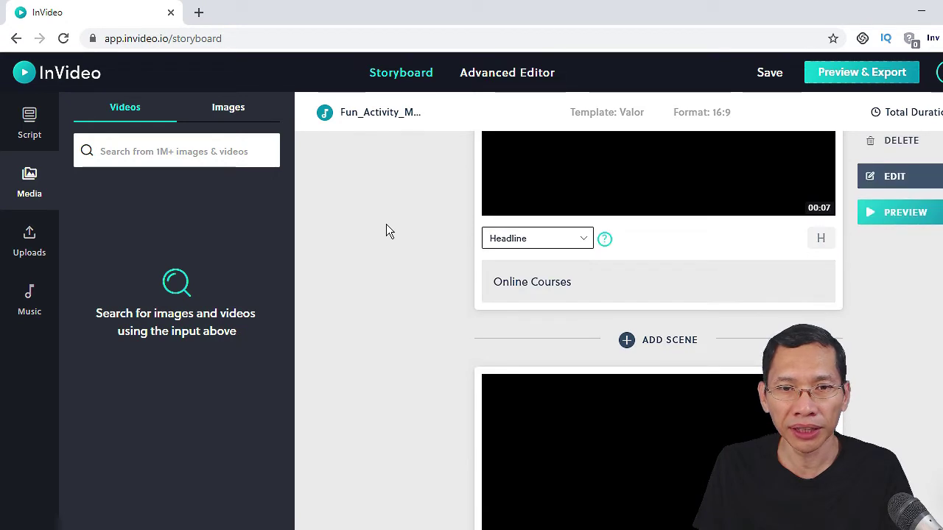
{"action": "scroll", "coordinate": [386, 225], "scroll_direction": "up", "scroll_amount": 2}
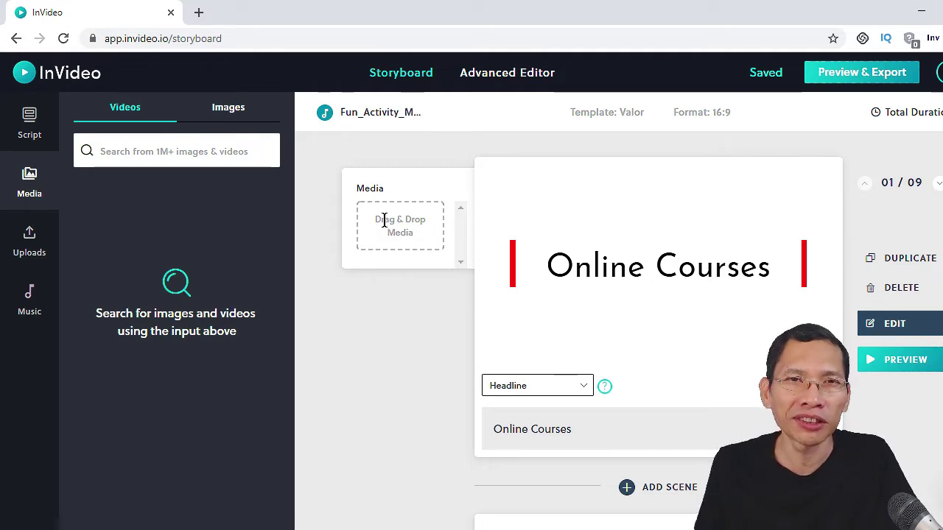
{"action": "scroll", "coordinate": [387, 229], "scroll_direction": "down", "scroll_amount": 2}
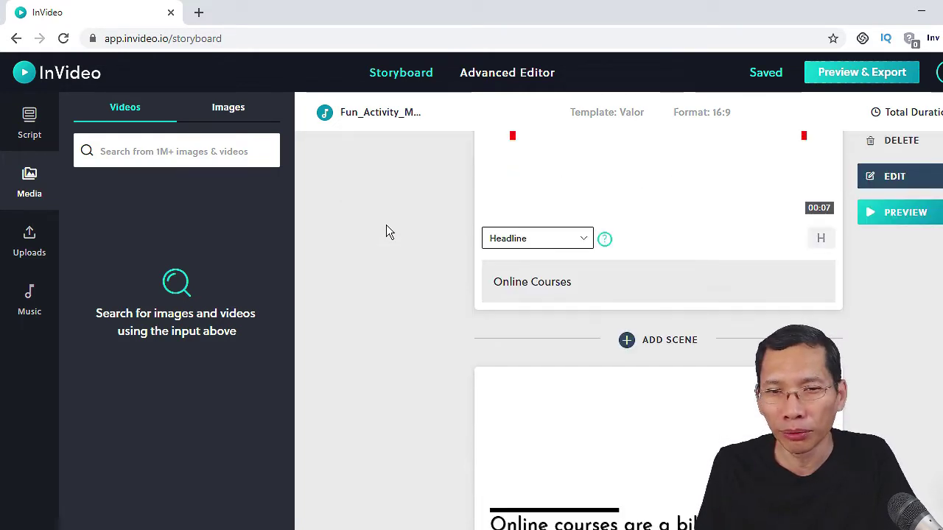
{"action": "scroll", "coordinate": [386, 224], "scroll_direction": "up", "scroll_amount": 2}
{"action": "scroll", "coordinate": [397, 219], "scroll_direction": "down", "scroll_amount": 1}
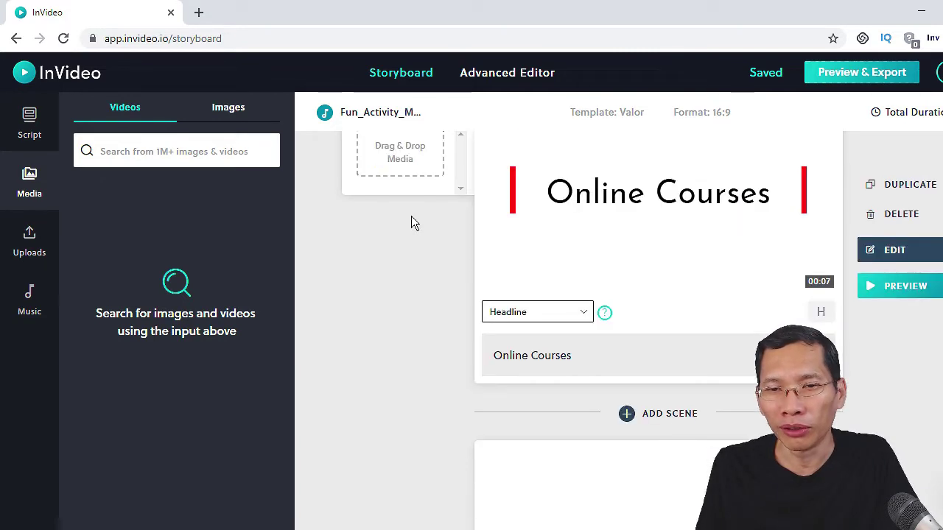
{"action": "scroll", "coordinate": [413, 221], "scroll_direction": "down", "scroll_amount": 2}
{"action": "scroll", "coordinate": [481, 217], "scroll_direction": "down", "scroll_amount": 2}
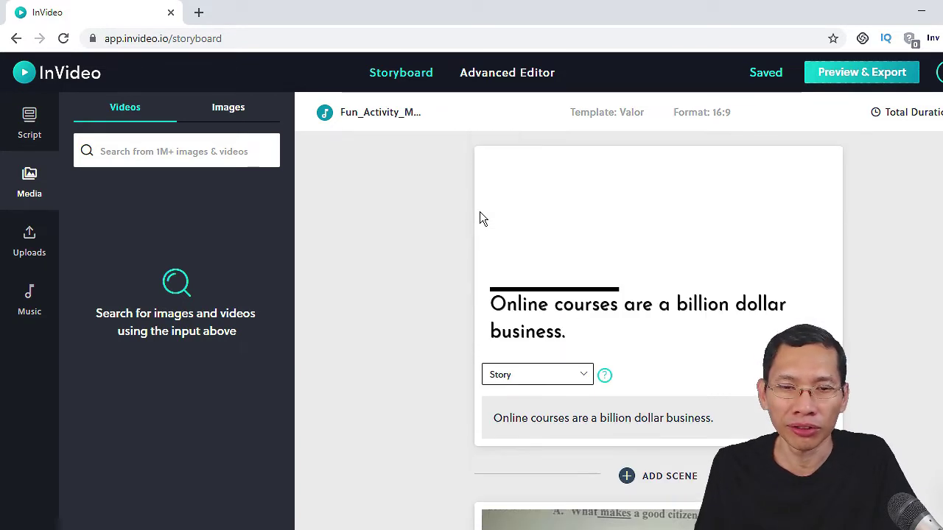
{"action": "scroll", "coordinate": [480, 217], "scroll_direction": "down", "scroll_amount": 4}
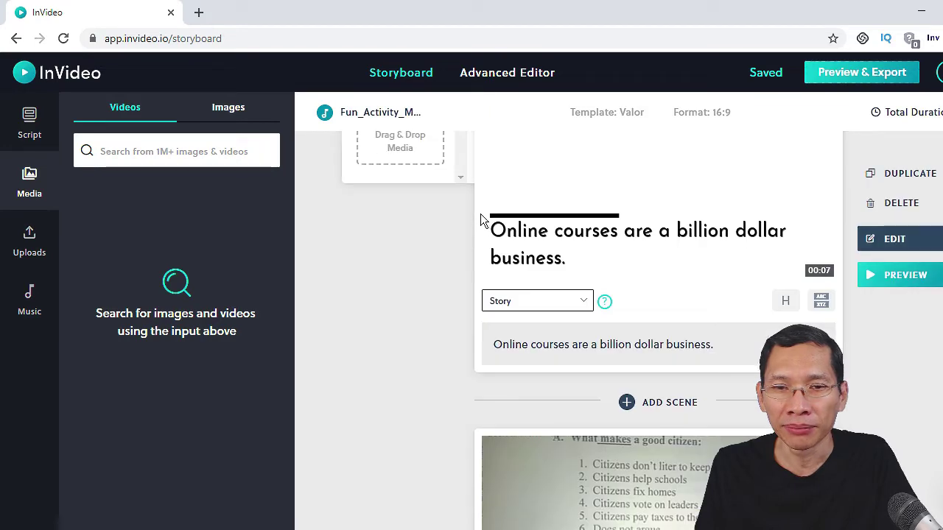
{"action": "scroll", "coordinate": [434, 226], "scroll_direction": "down", "scroll_amount": 2}
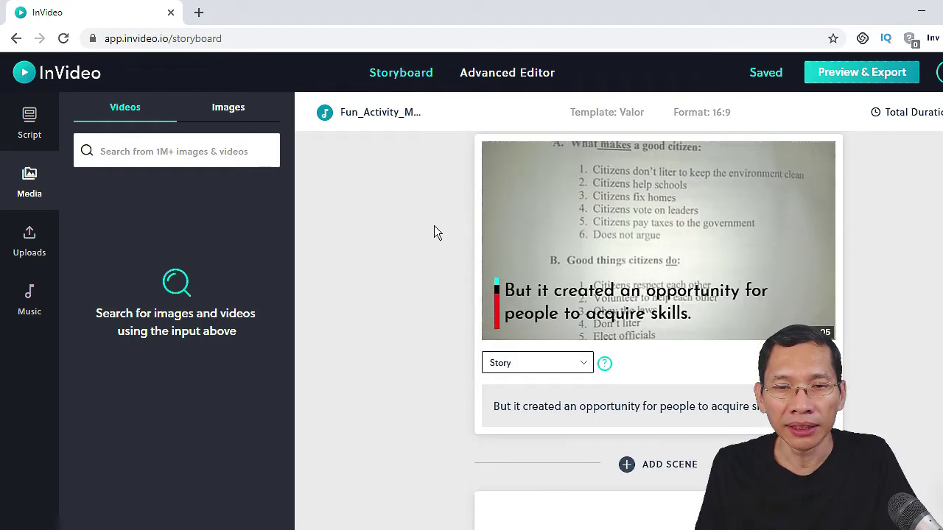
{"action": "scroll", "coordinate": [434, 225], "scroll_direction": "down", "scroll_amount": 2}
{"action": "scroll", "coordinate": [434, 226], "scroll_direction": "down", "scroll_amount": 3}
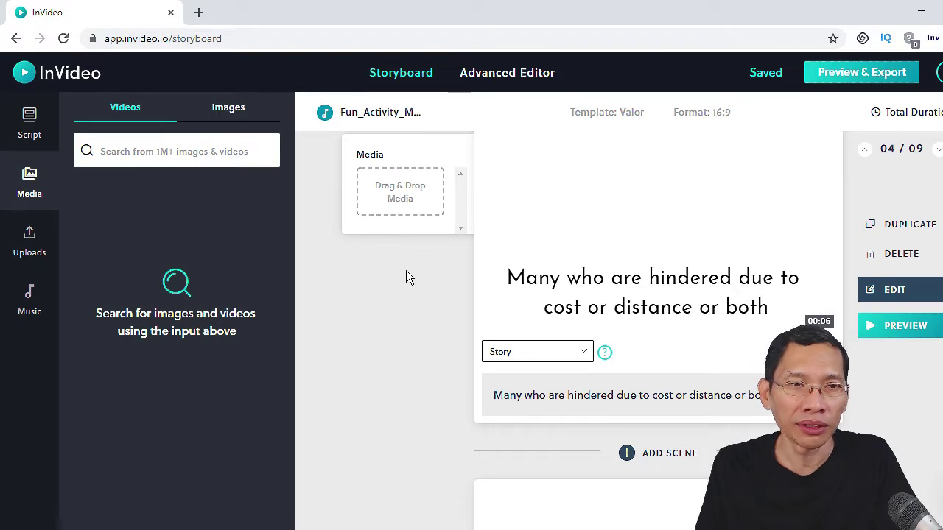
{"action": "scroll", "coordinate": [405, 270], "scroll_direction": "down", "scroll_amount": 3}
{"action": "scroll", "coordinate": [406, 271], "scroll_direction": "down", "scroll_amount": 4}
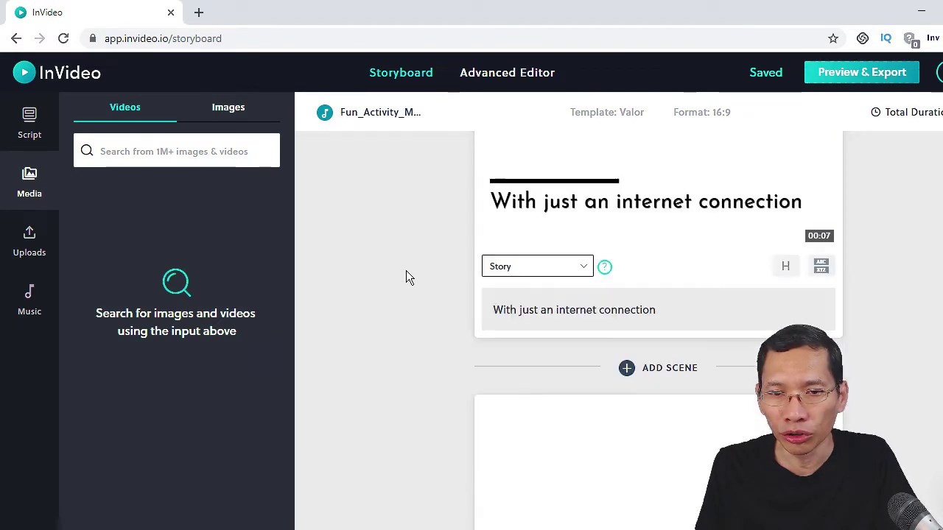
{"action": "scroll", "coordinate": [406, 271], "scroll_direction": "down", "scroll_amount": 3}
{"action": "scroll", "coordinate": [411, 271], "scroll_direction": "down", "scroll_amount": 5}
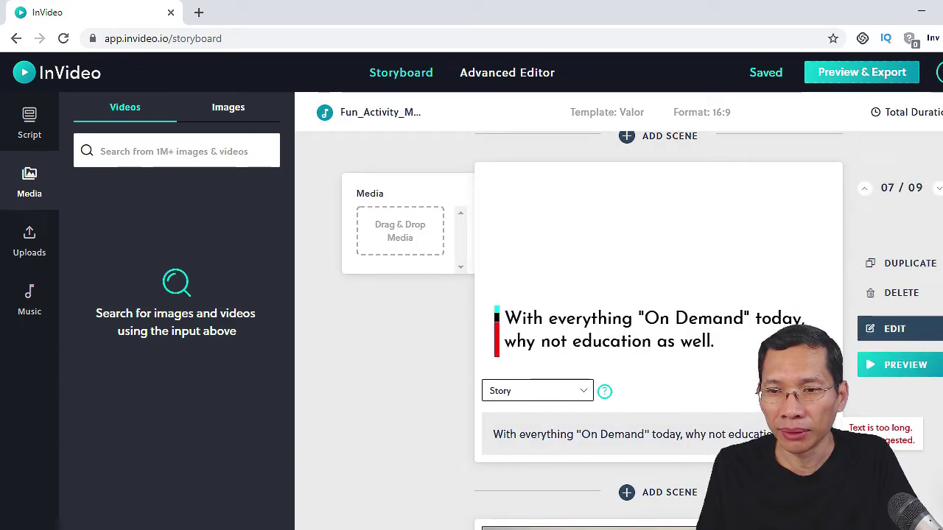
{"action": "scroll", "coordinate": [411, 271], "scroll_direction": "down", "scroll_amount": 3}
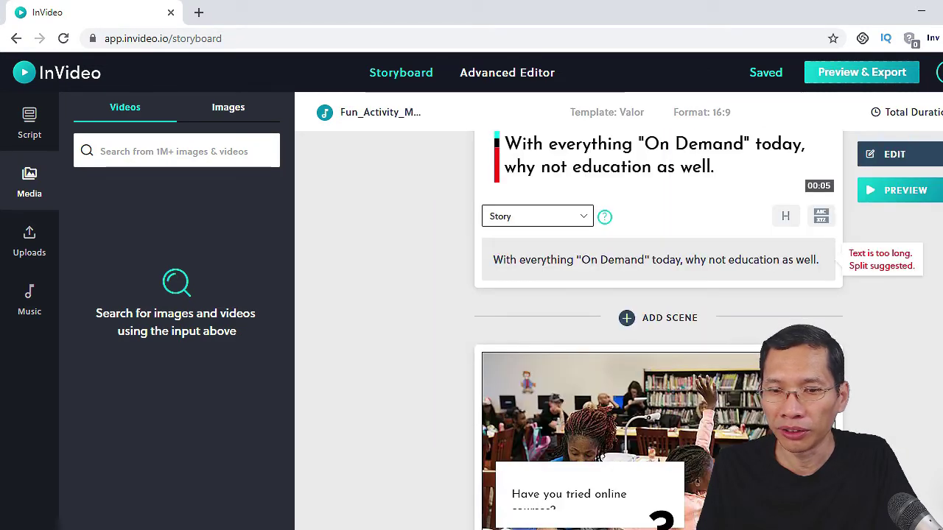
{"action": "scroll", "coordinate": [411, 271], "scroll_direction": "down", "scroll_amount": 2}
{"action": "scroll", "coordinate": [933, 385], "scroll_direction": "down", "scroll_amount": 2}
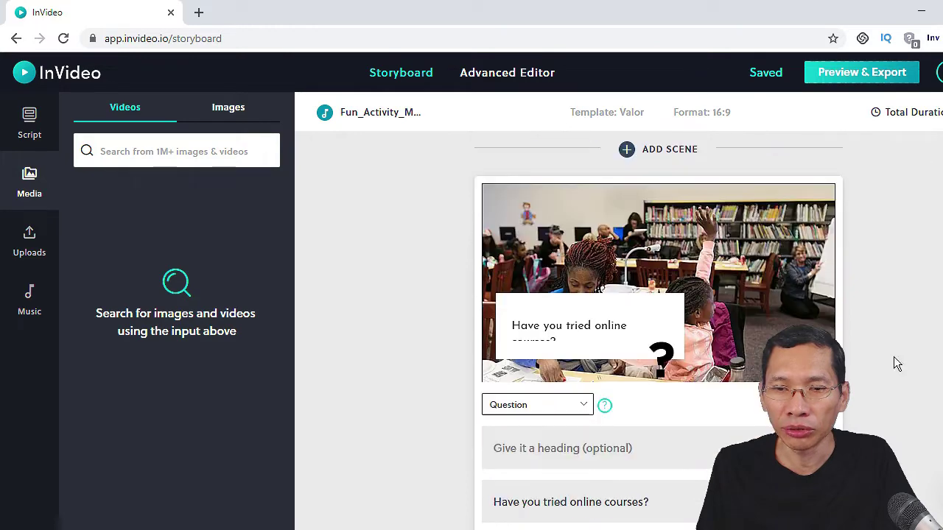
{"action": "mouse_move", "coordinate": [780, 230]}
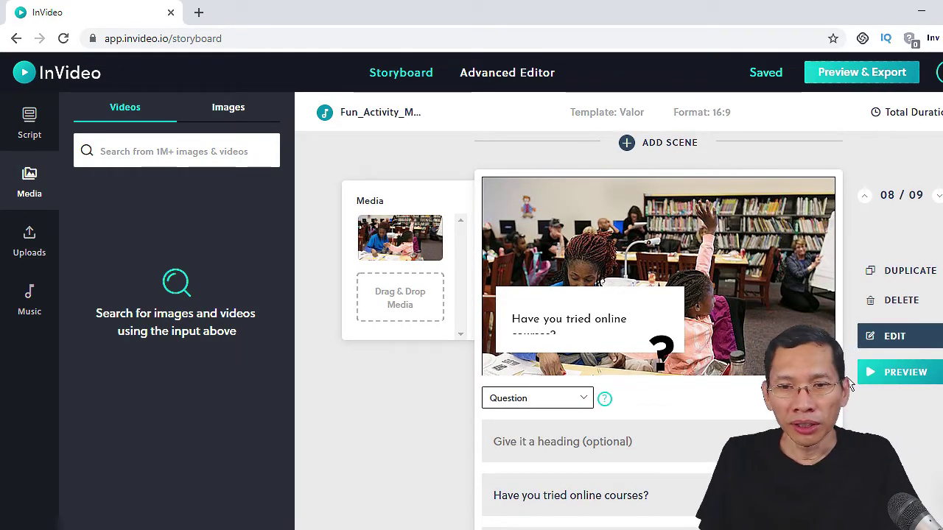
{"action": "scroll", "coordinate": [924, 284], "scroll_direction": "down", "scroll_amount": 3}
{"action": "scroll", "coordinate": [619, 368], "scroll_direction": "down", "scroll_amount": 4}
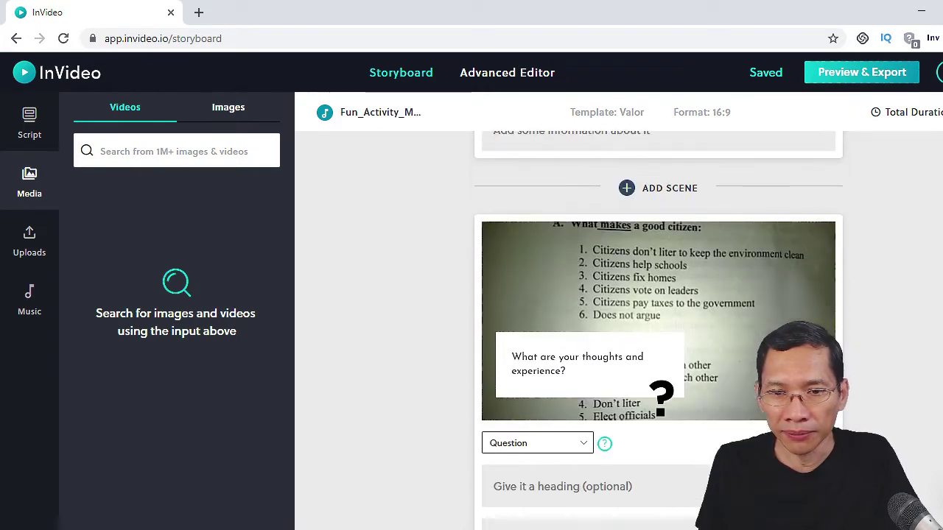
{"action": "mouse_move", "coordinate": [619, 368]}
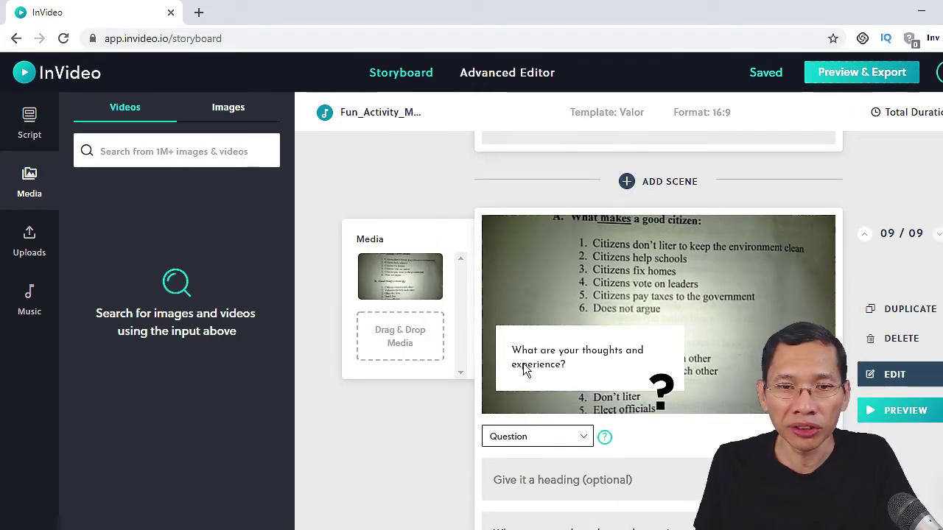
{"action": "scroll", "coordinate": [682, 277], "scroll_direction": "down", "scroll_amount": 2}
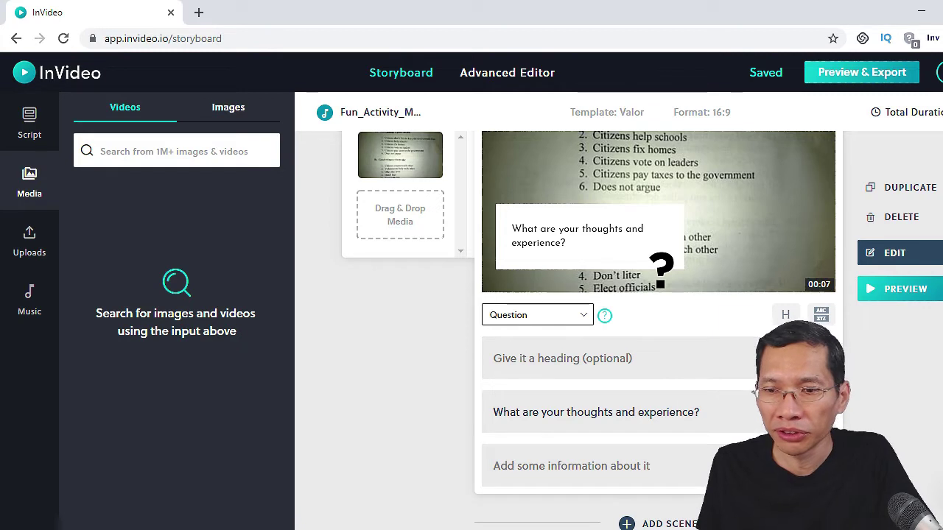
{"action": "scroll", "coordinate": [750, 317], "scroll_direction": "up", "scroll_amount": 2}
{"action": "scroll", "coordinate": [750, 316], "scroll_direction": "up", "scroll_amount": 1}
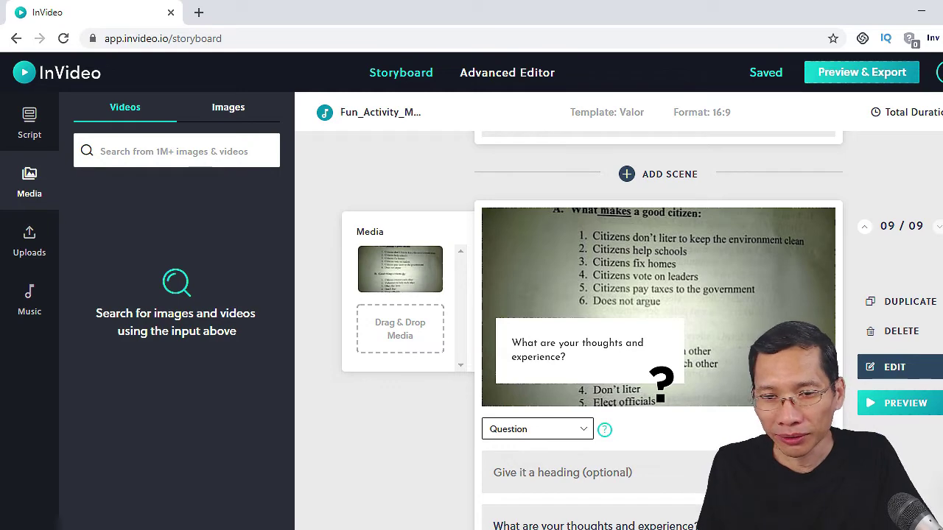
{"action": "scroll", "coordinate": [658, 295], "scroll_direction": "down", "scroll_amount": 3}
{"action": "scroll", "coordinate": [658, 331], "scroll_direction": "down", "scroll_amount": 10}
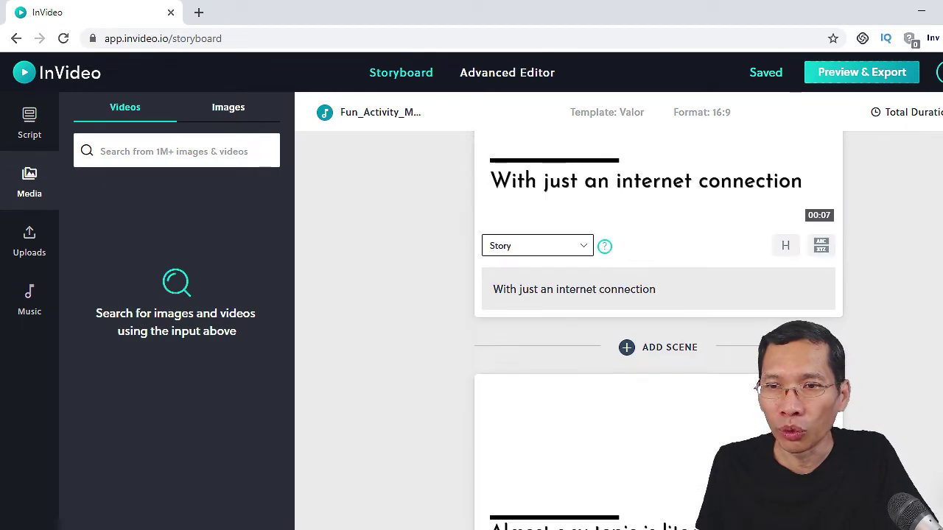
{"action": "scroll", "coordinate": [659, 310], "scroll_direction": "up", "scroll_amount": 10}
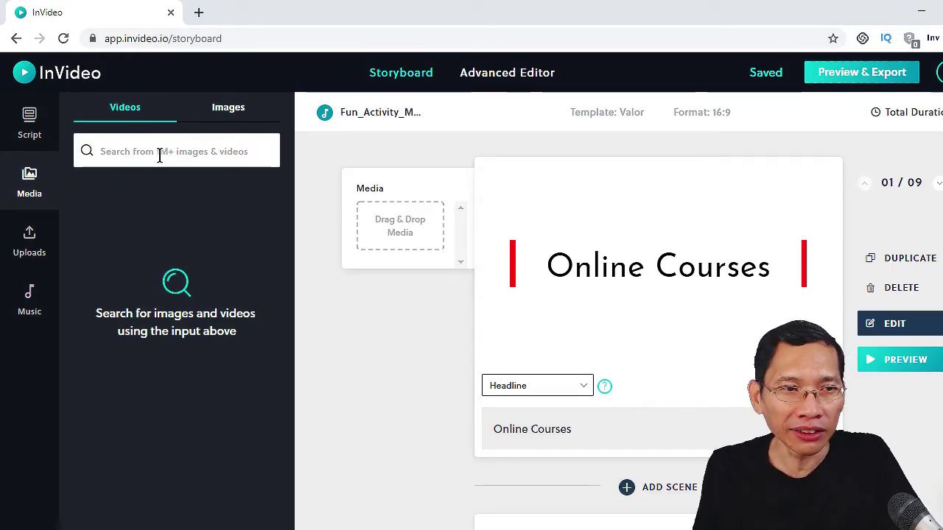
Search the stock video library for "online".
{"action": "left_click", "coordinate": [201, 151]}
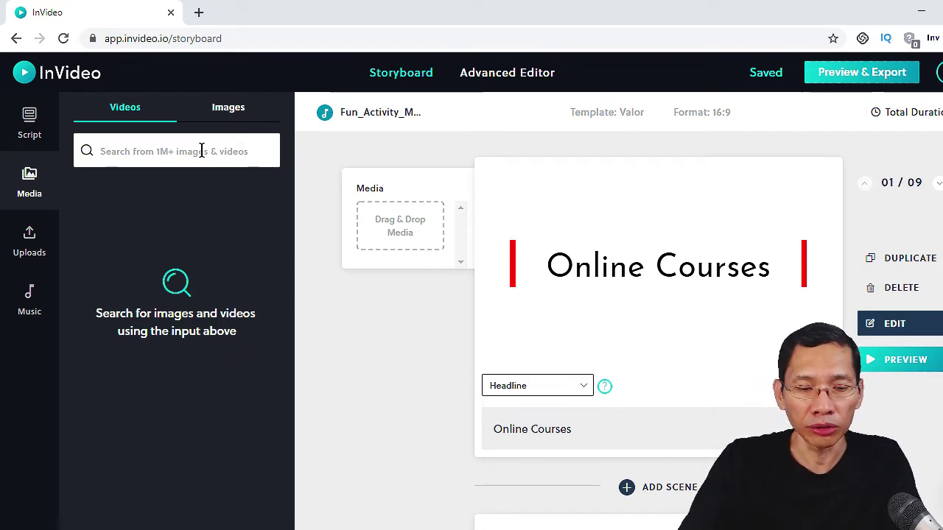
{"action": "type", "text": "online"}
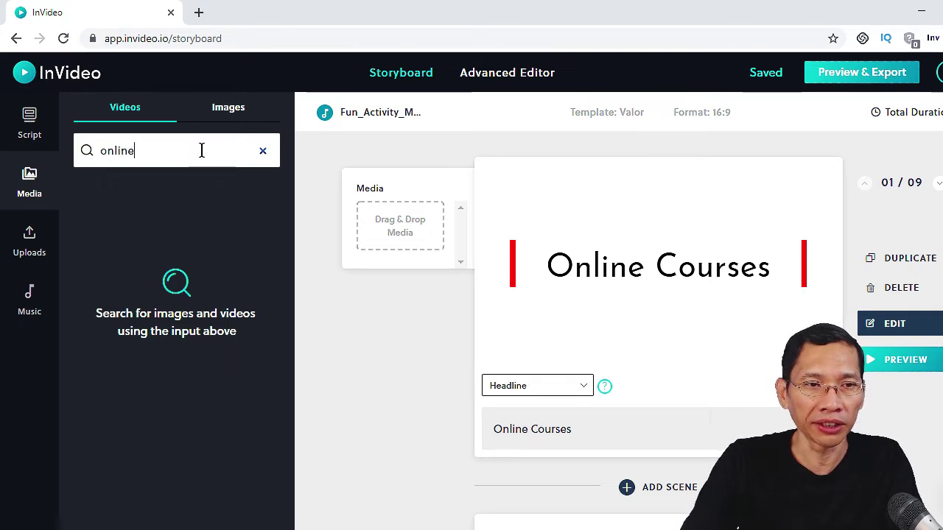
{"action": "key", "text": "Return"}
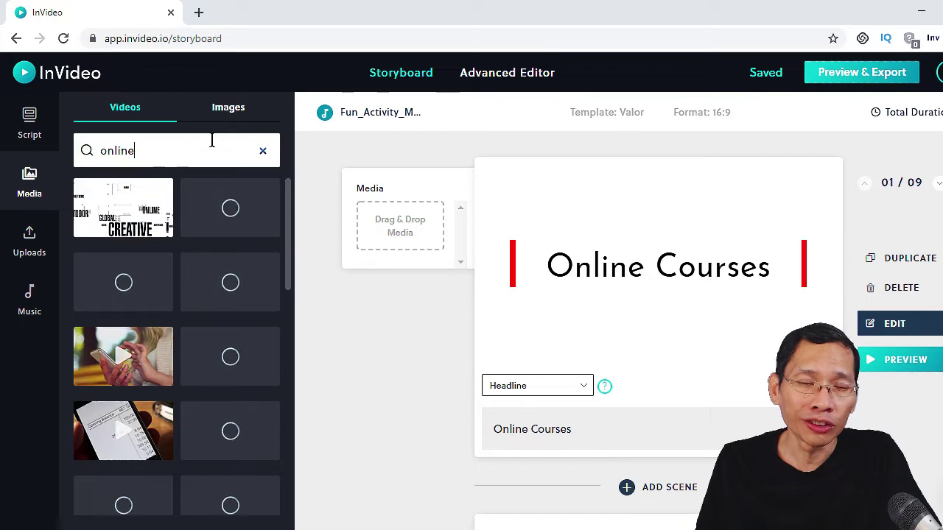
Look through the found clips and preview the one of a woman working on a laptop at an outdoor table.
{"action": "scroll", "coordinate": [137, 372], "scroll_direction": "down", "scroll_amount": 2}
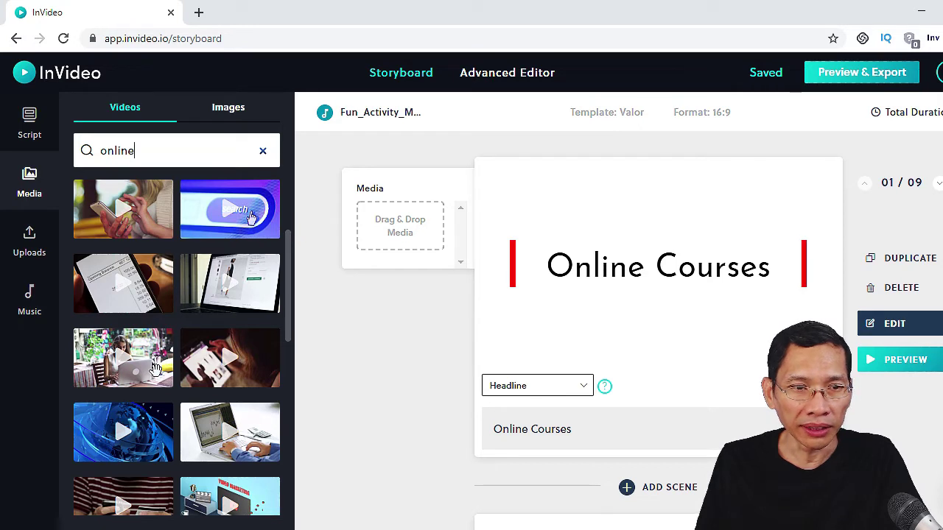
{"action": "scroll", "coordinate": [132, 258], "scroll_direction": "down", "scroll_amount": 1}
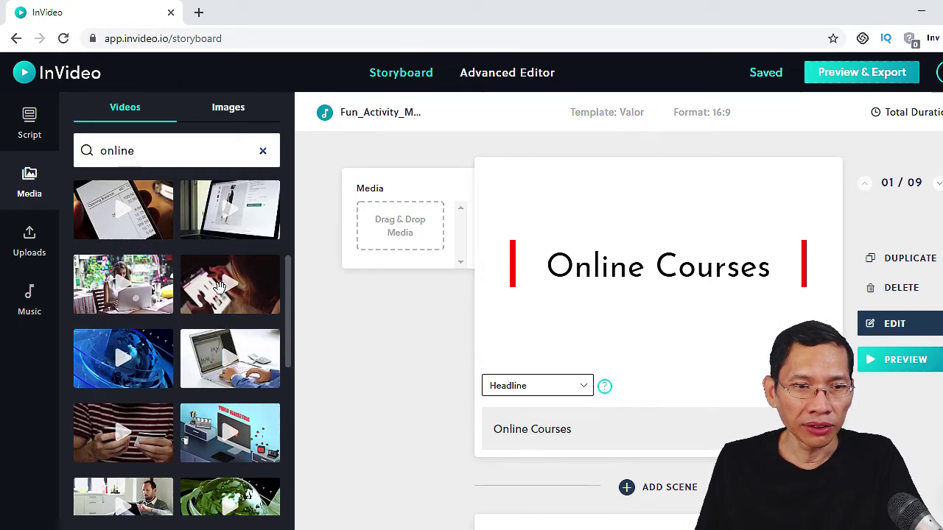
{"action": "left_click", "coordinate": [143, 293]}
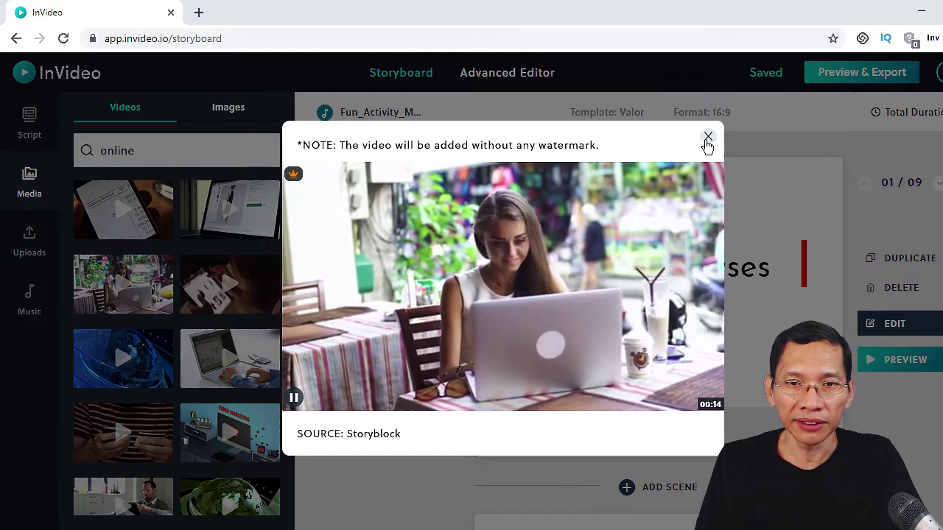
{"action": "left_click", "coordinate": [707, 138]}
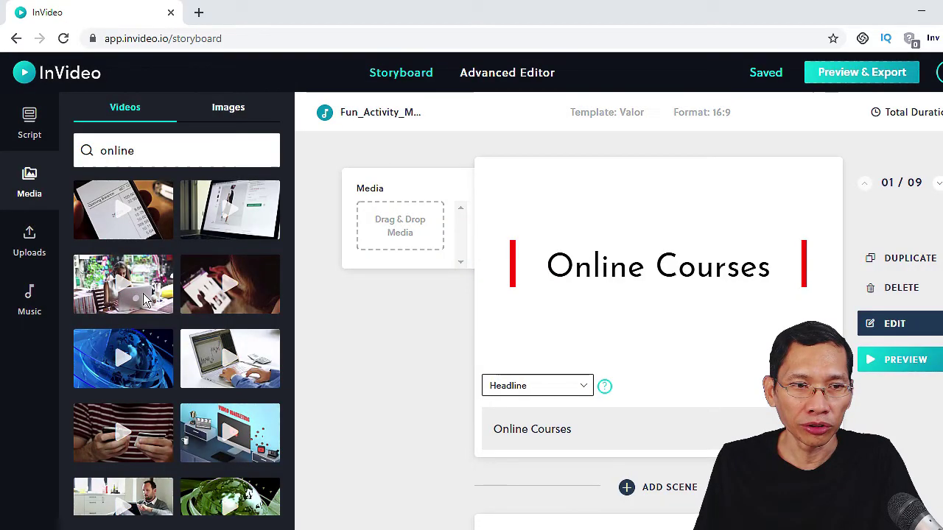
Add the clip of the woman working on a laptop to the first scene's media, trimmed to the opening 00:05:1.
{"action": "left_click_drag", "start_coordinate": [162, 295], "coordinate": [432, 237]}
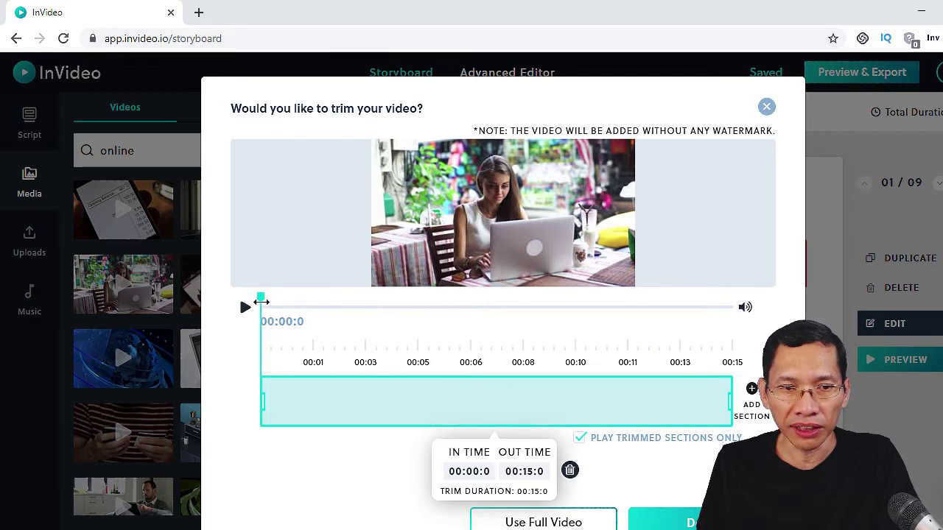
{"action": "left_click_drag", "start_coordinate": [262, 302], "coordinate": [406, 305]}
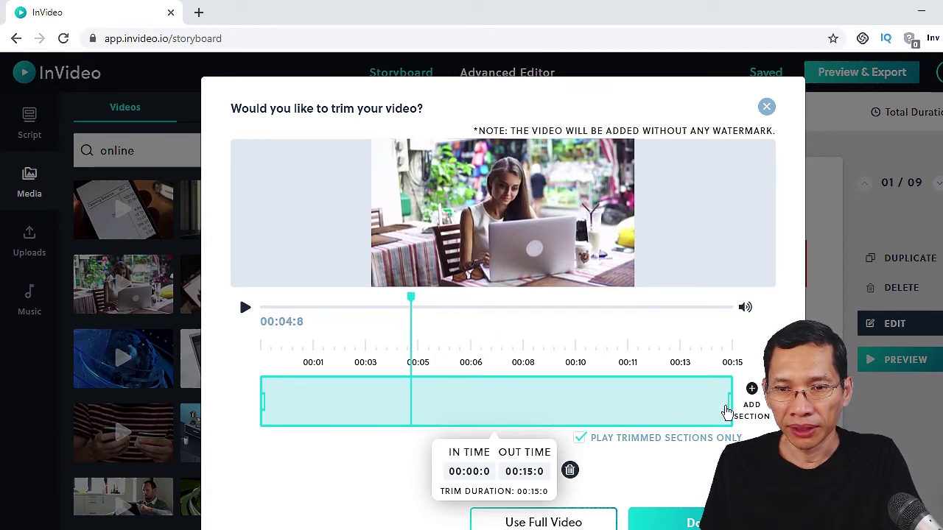
{"action": "left_click_drag", "start_coordinate": [730, 402], "coordinate": [410, 396]}
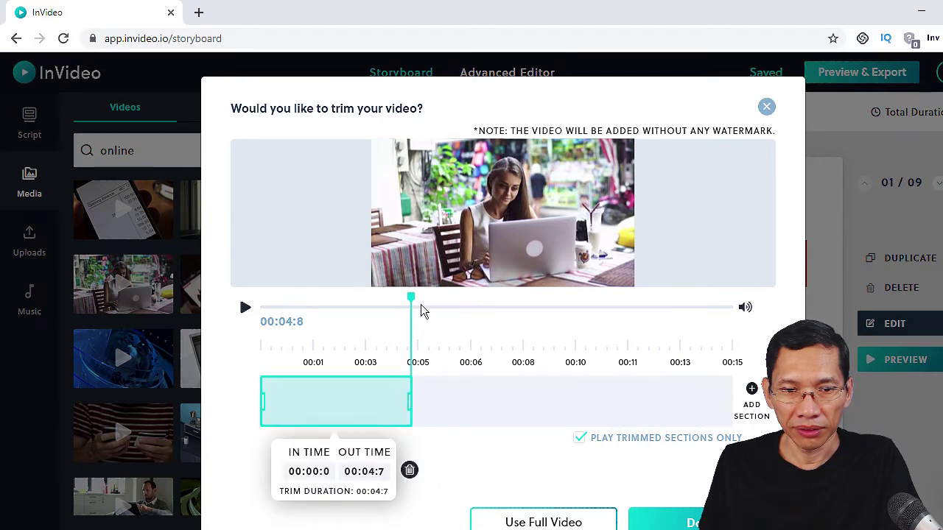
{"action": "left_click_drag", "start_coordinate": [411, 296], "coordinate": [420, 297]}
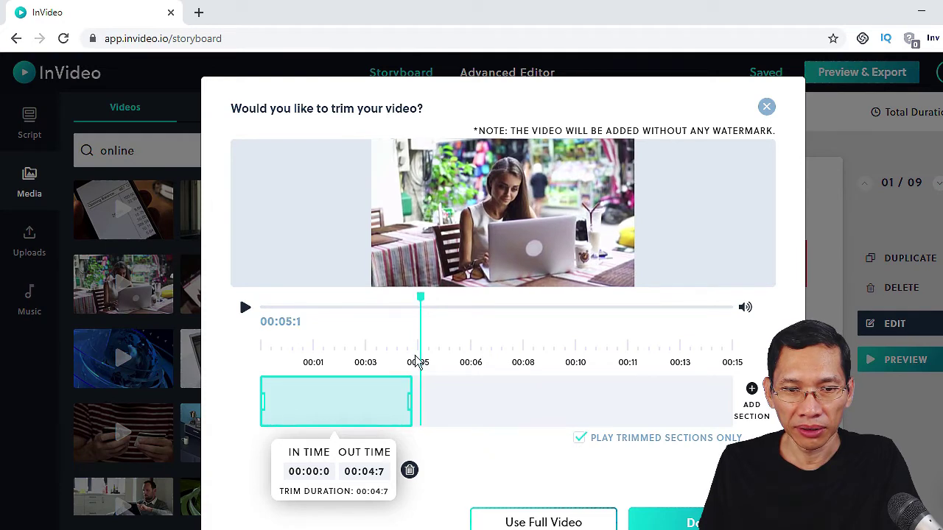
{"action": "left_click_drag", "start_coordinate": [417, 404], "coordinate": [454, 407]}
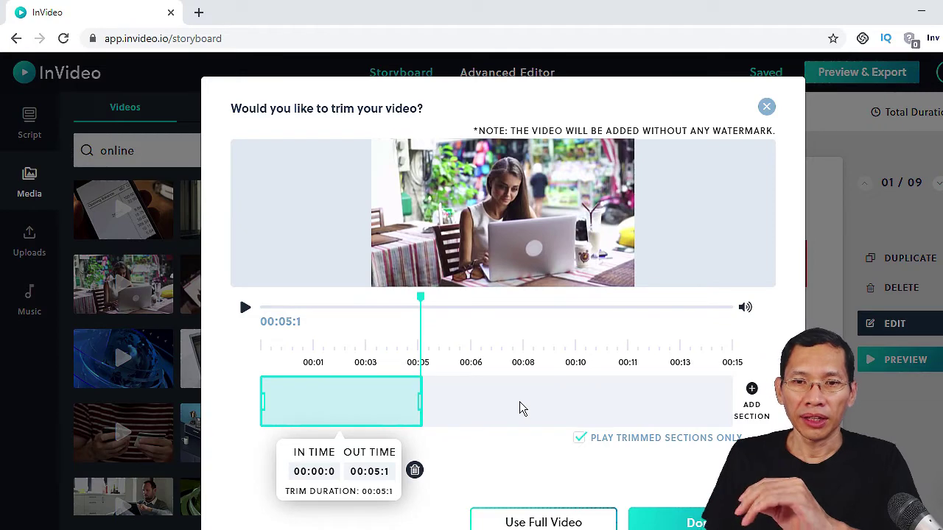
{"action": "left_click", "coordinate": [696, 523]}
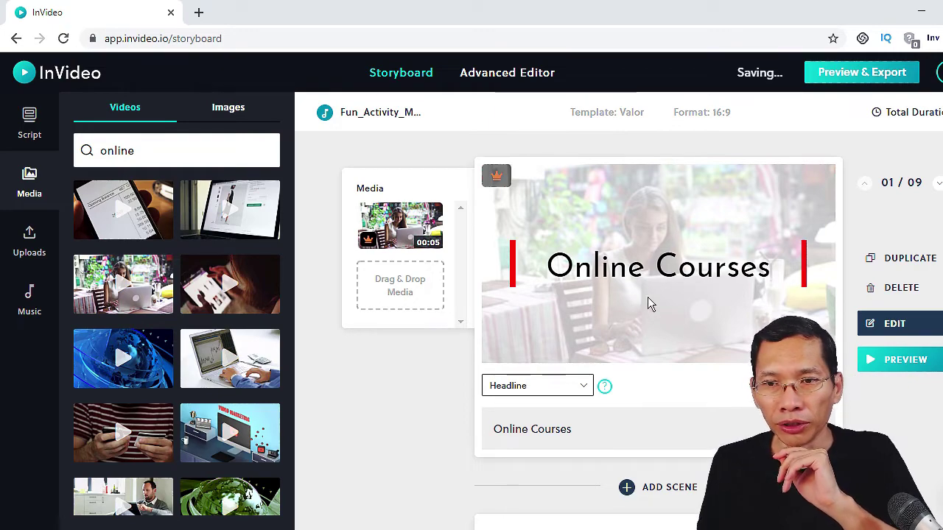
Open the first scene for editing and lower the opacity of its white Overlay 1 layer so the video shows more clearly.
{"action": "left_click", "coordinate": [584, 342]}
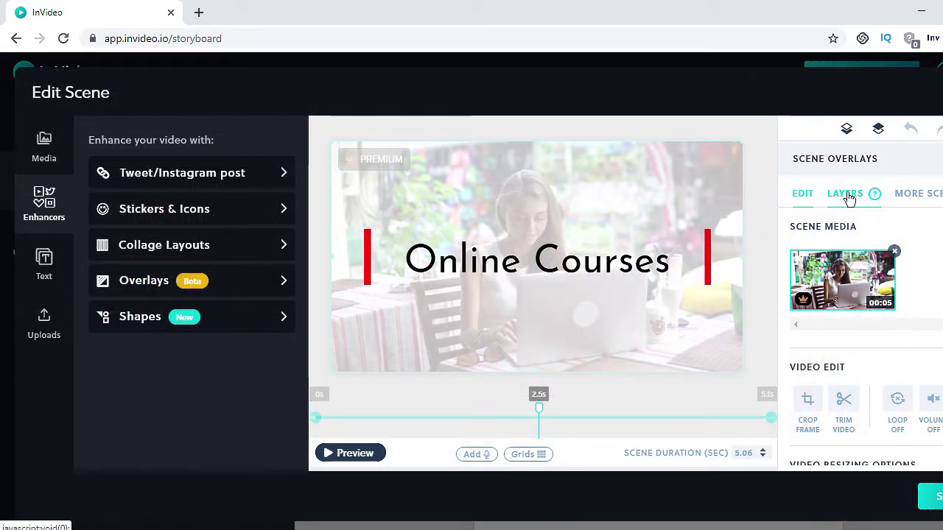
{"action": "left_click", "coordinate": [847, 195]}
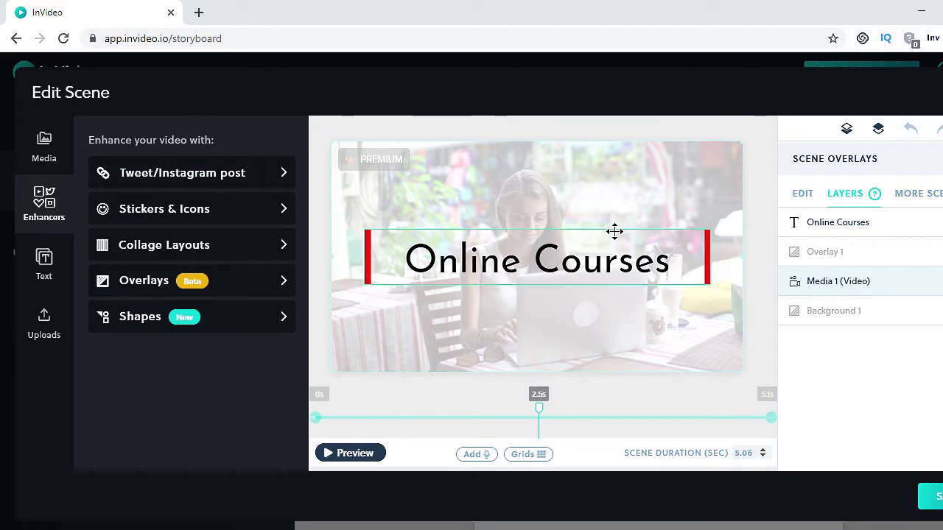
{"action": "left_click", "coordinate": [854, 251]}
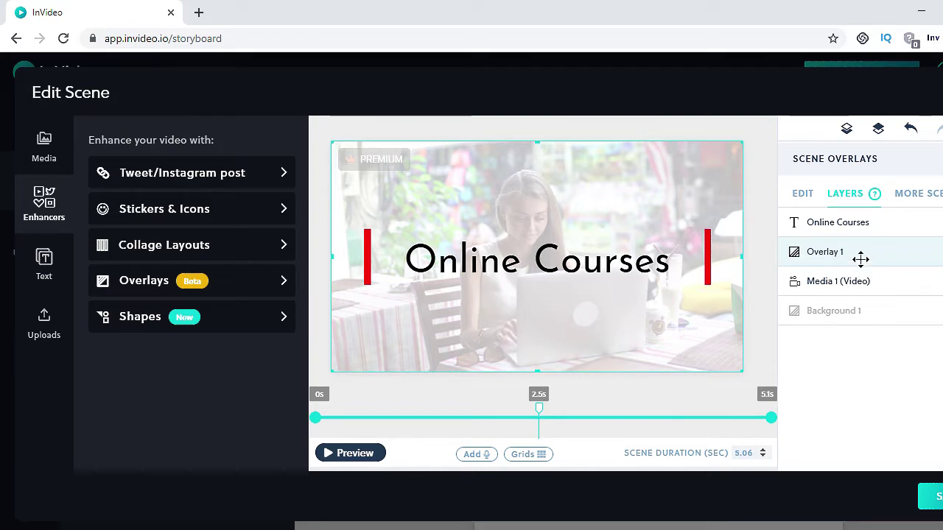
{"action": "left_click", "coordinate": [808, 200]}
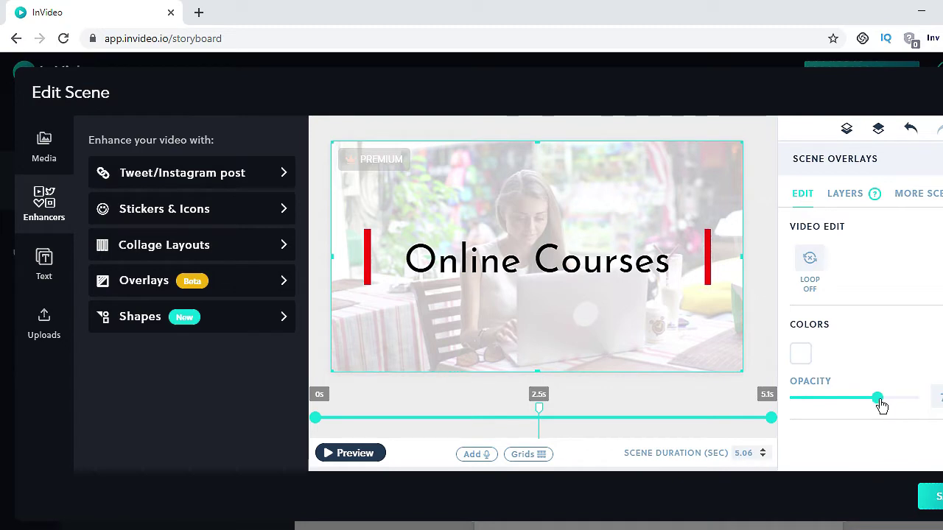
{"action": "mouse_move", "coordinate": [870, 405]}
{"action": "left_mouse_down"}
{"action": "mouse_move", "coordinate": [842, 404]}
{"action": "mouse_move", "coordinate": [857, 408]}
{"action": "left_mouse_up"}
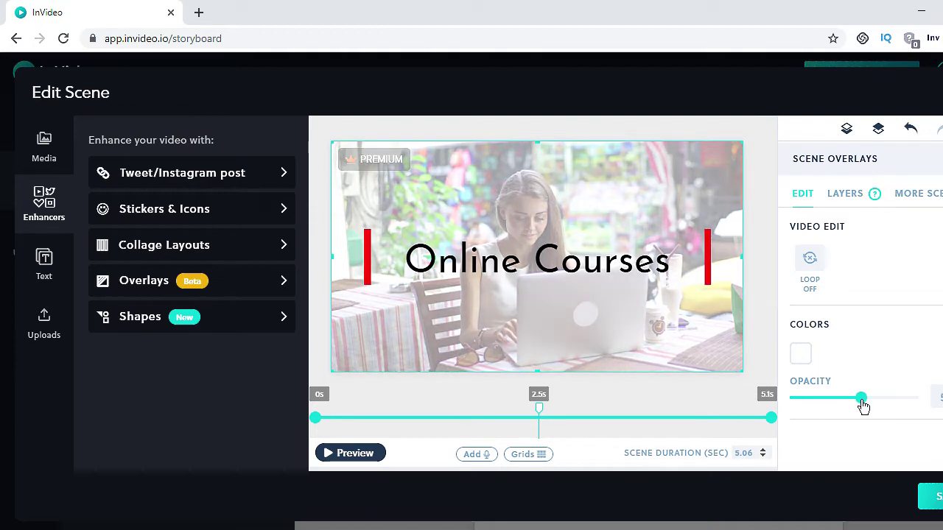
Inspect the scene's video and title layers and preview the scene.
{"action": "left_click", "coordinate": [847, 195]}
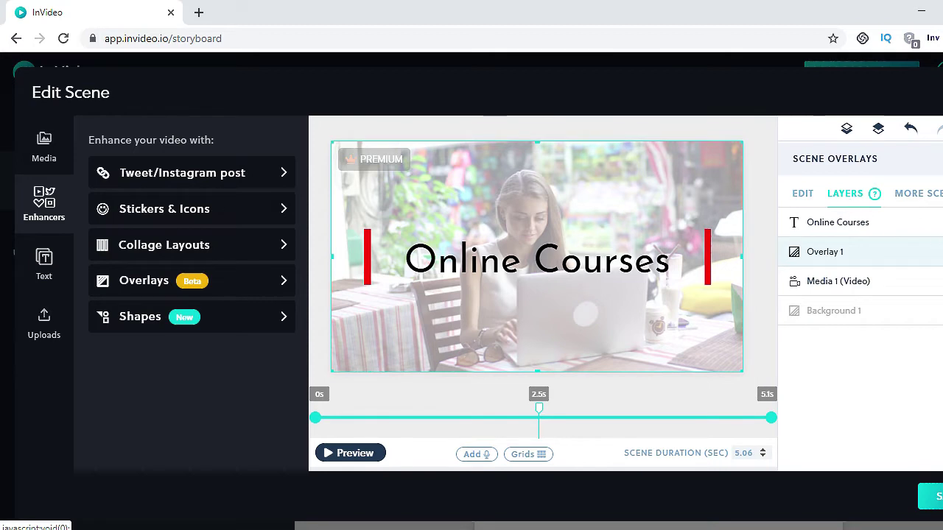
{"action": "left_click", "coordinate": [884, 280]}
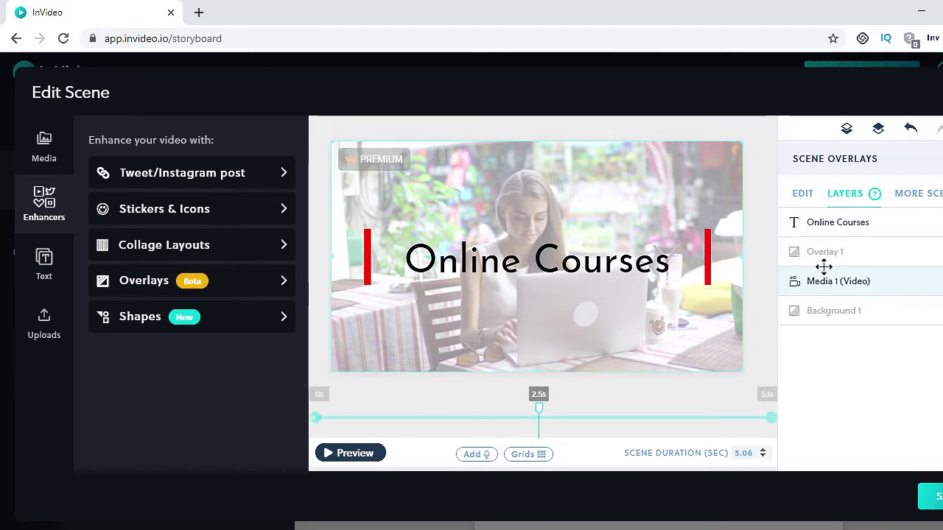
{"action": "left_click", "coordinate": [825, 221]}
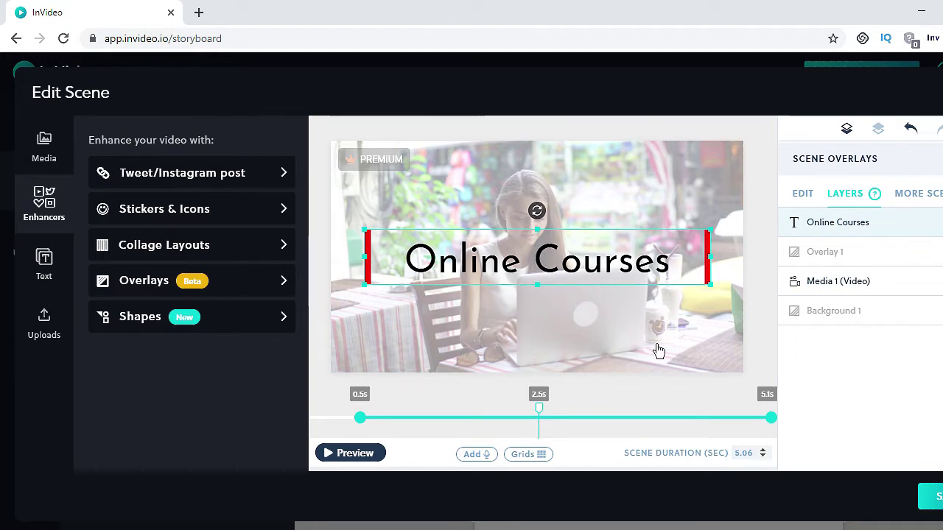
{"action": "left_click", "coordinate": [354, 453]}
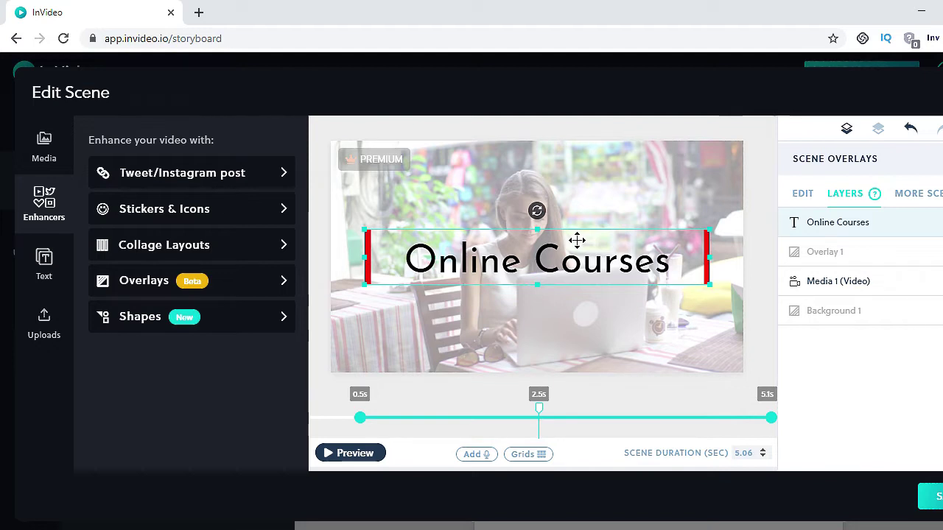
Move the "Online Courses" title down below the woman's face, preview the scene and save it.
{"action": "left_click_drag", "start_coordinate": [576, 240], "coordinate": [573, 313]}
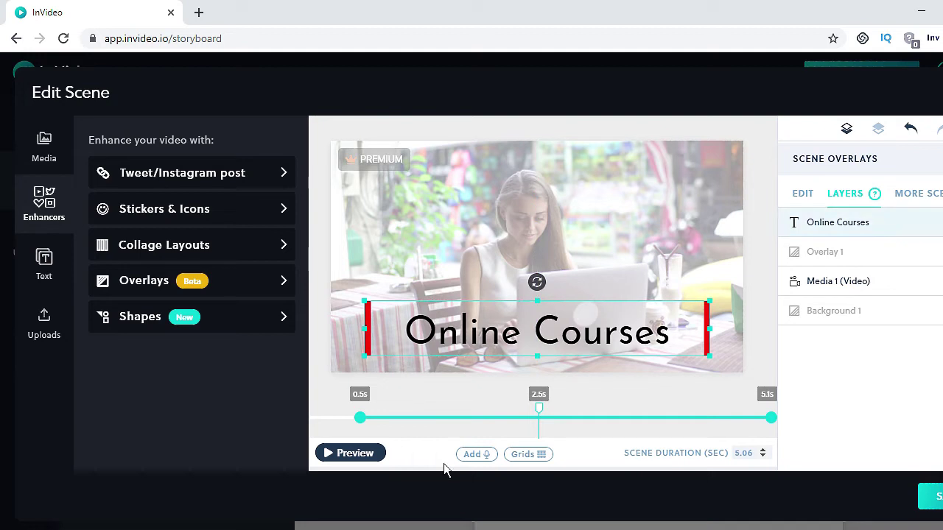
{"action": "left_click", "coordinate": [357, 454]}
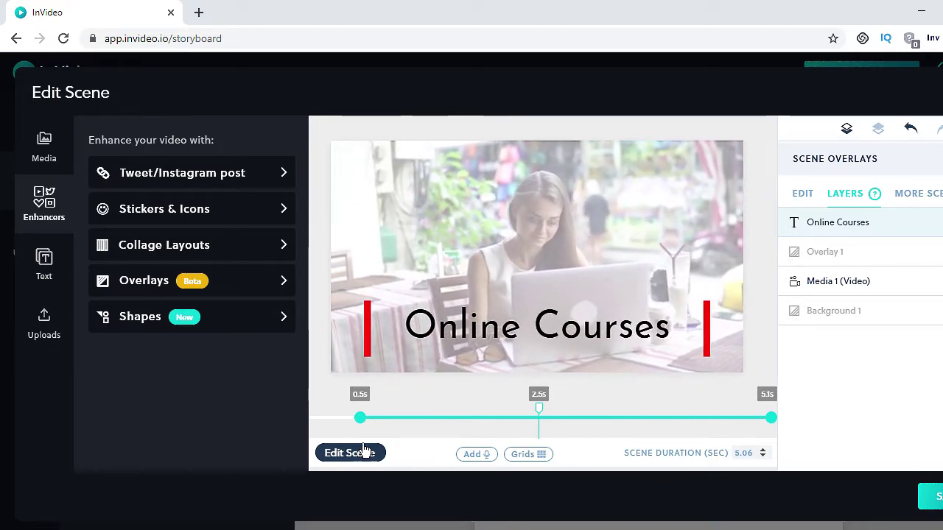
{"action": "left_click", "coordinate": [350, 453]}
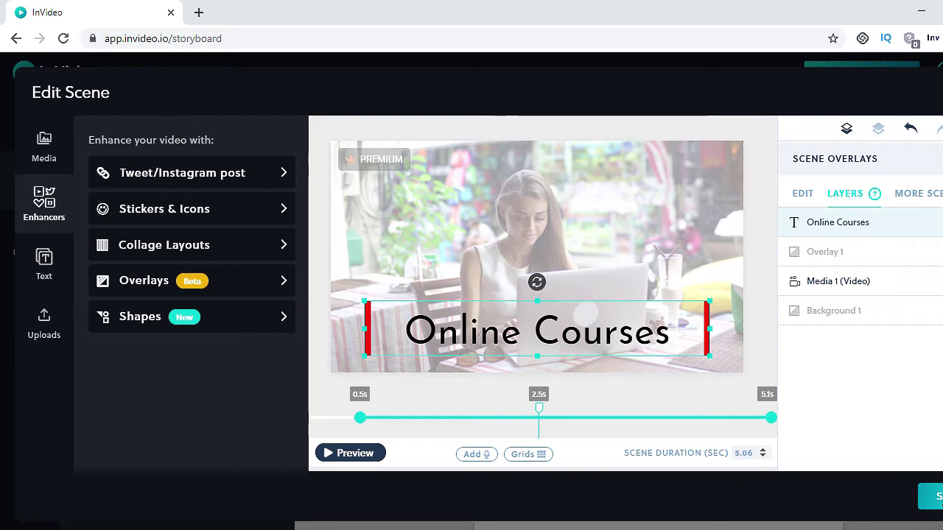
{"action": "left_click", "coordinate": [929, 497]}
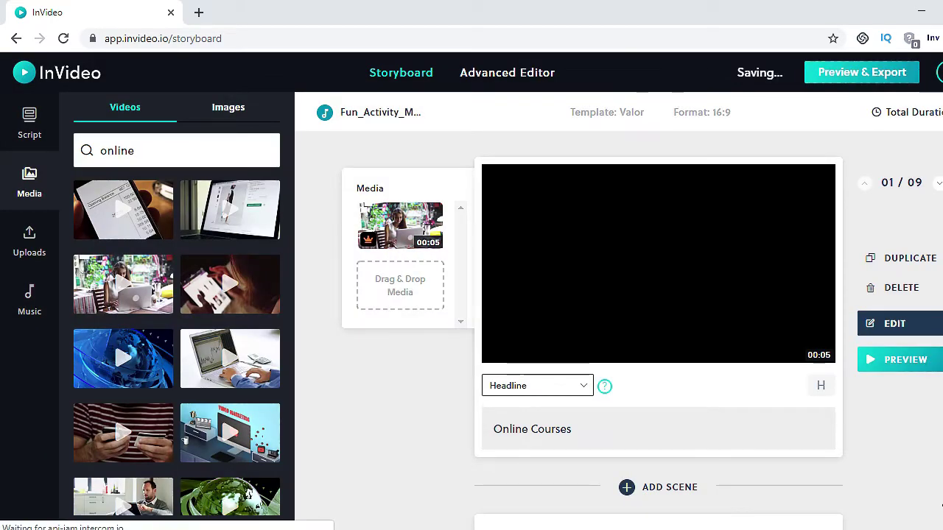
Go to the second scene about the billion dollar business and search the stock video library for "high rise".
{"action": "scroll", "coordinate": [887, 445], "scroll_direction": "down", "scroll_amount": 4}
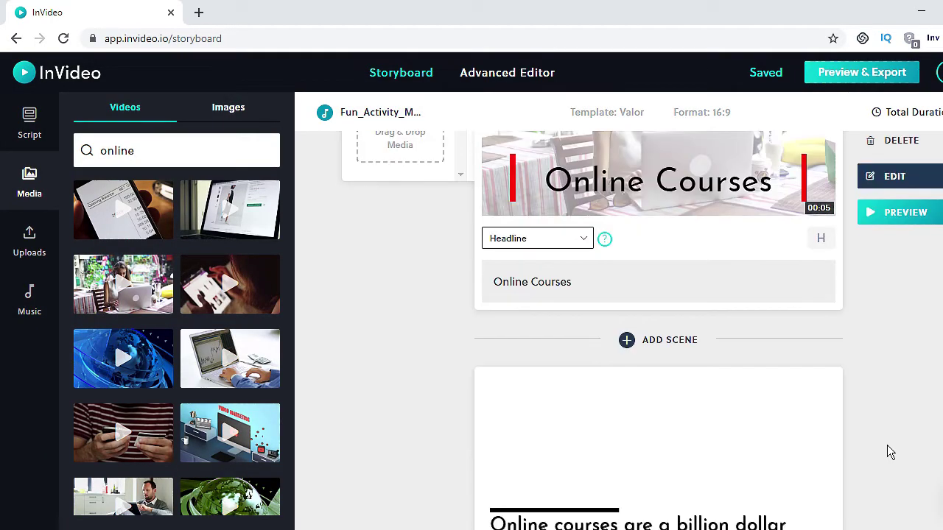
{"action": "mouse_move", "coordinate": [828, 400]}
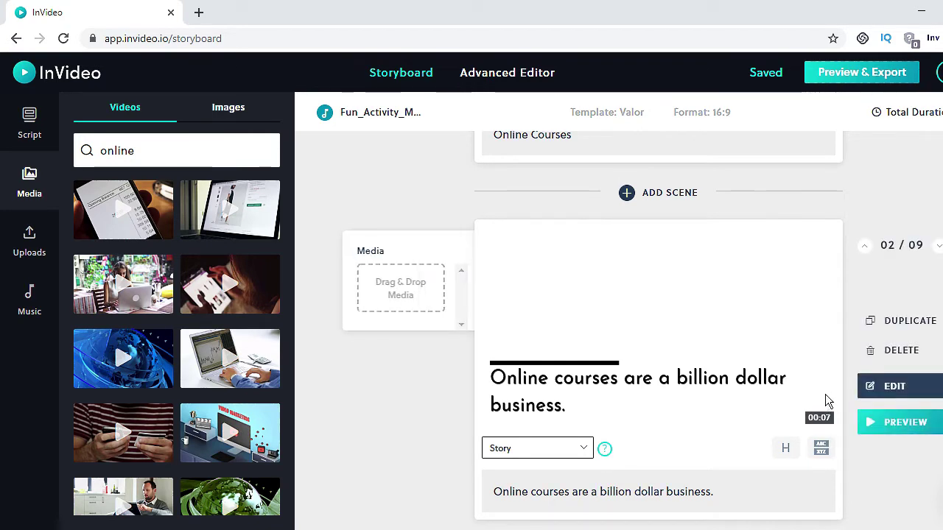
{"action": "scroll", "coordinate": [837, 394], "scroll_direction": "down", "scroll_amount": 1}
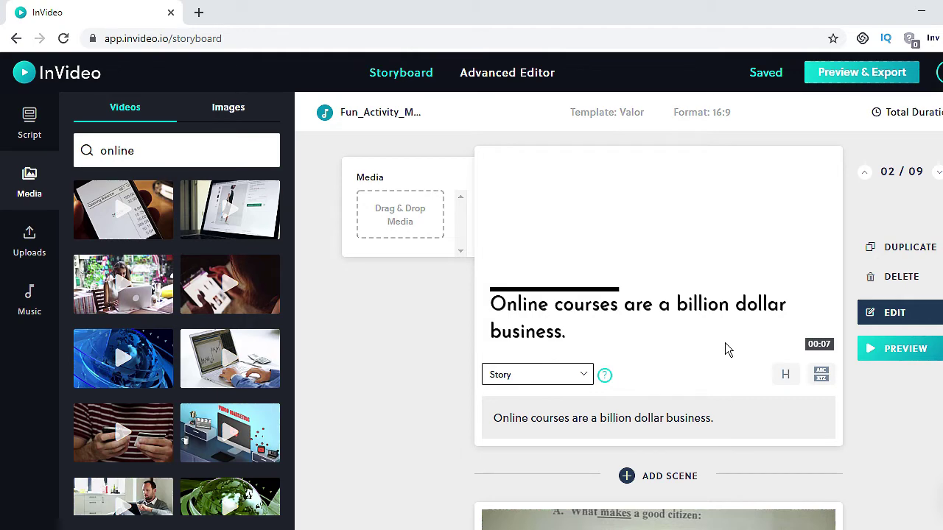
{"action": "left_click", "coordinate": [726, 423]}
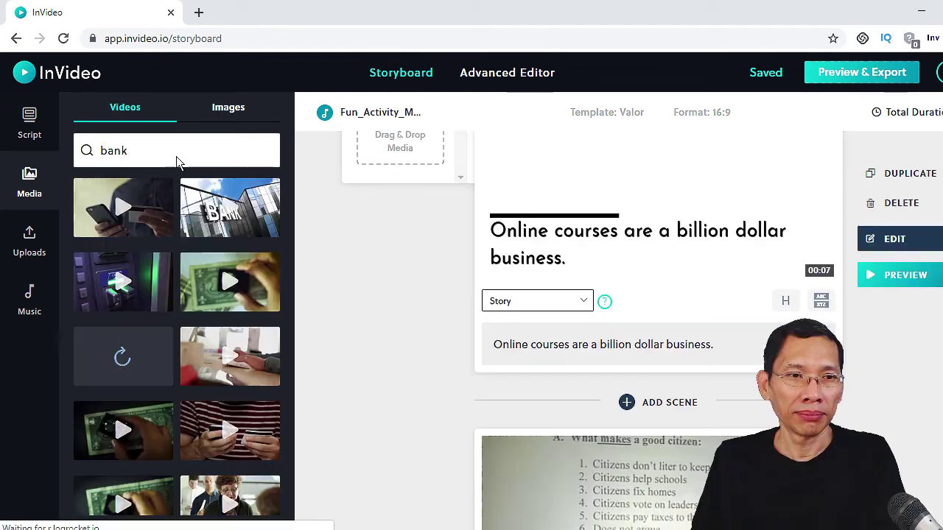
{"action": "double_click", "coordinate": [177, 150]}
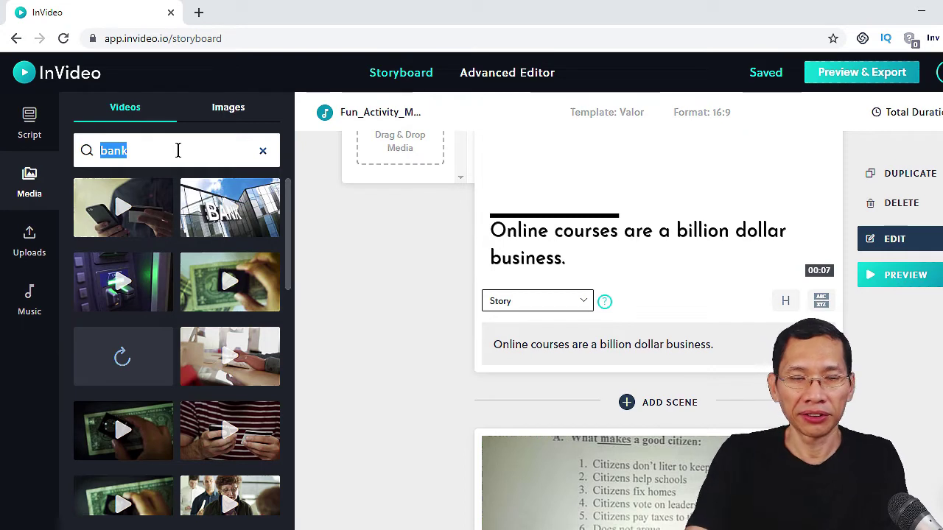
{"action": "type", "text": "high rise"}
{"action": "key", "text": "Return"}
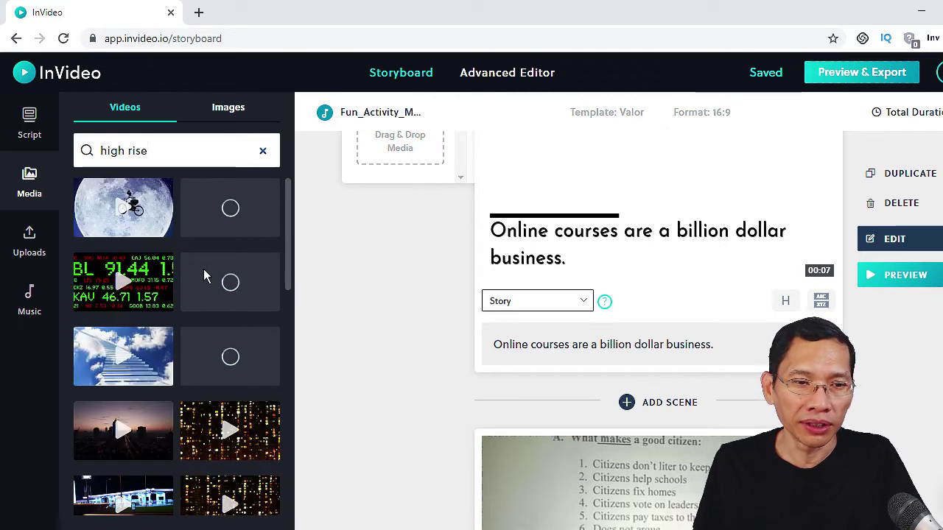
Preview the clip of lit office towers at night and add it to the second scene's media, trimmed to 5 seconds.
{"action": "scroll", "coordinate": [204, 269], "scroll_direction": "down", "scroll_amount": 8}
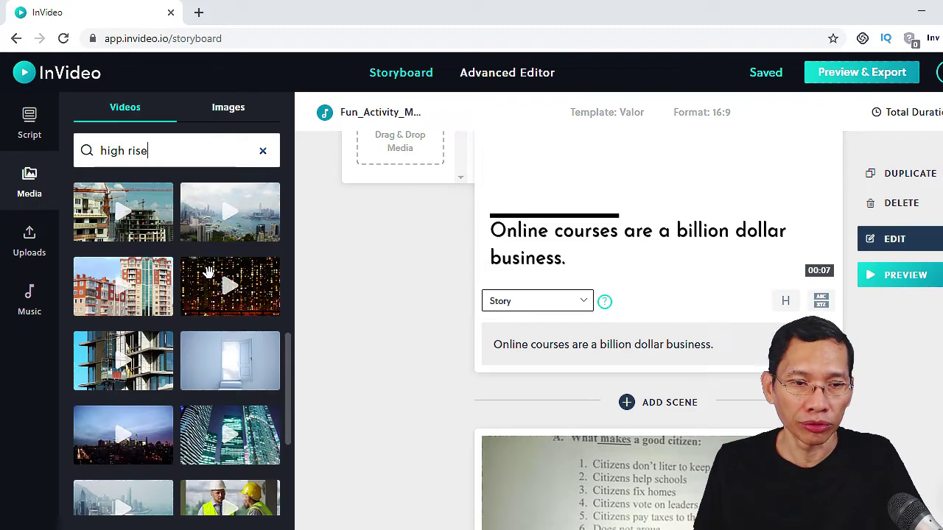
{"action": "scroll", "coordinate": [209, 273], "scroll_direction": "down", "scroll_amount": 1}
{"action": "left_click", "coordinate": [224, 308]}
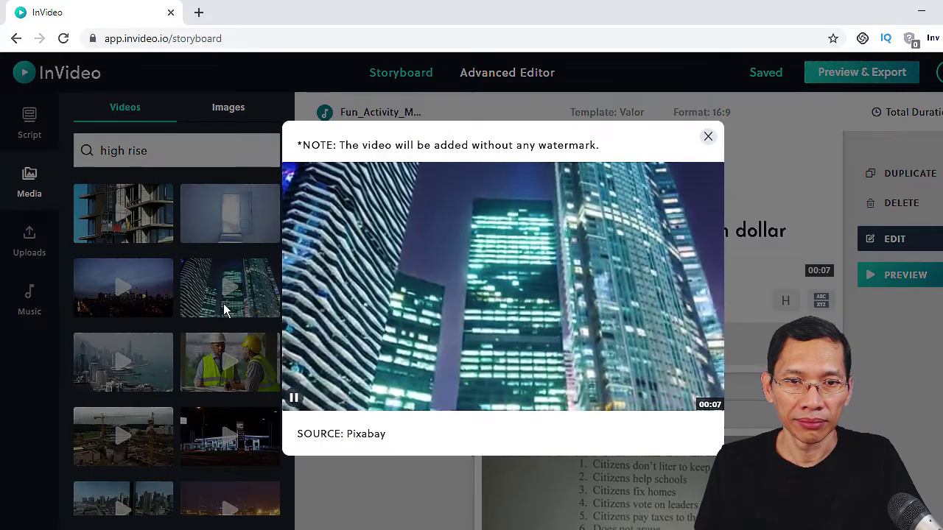
{"action": "left_click", "coordinate": [709, 139]}
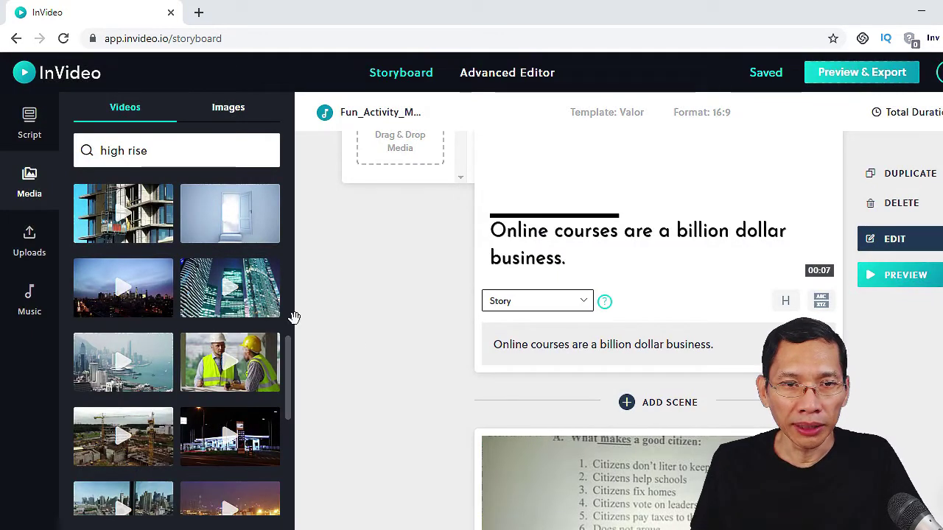
{"action": "scroll", "coordinate": [362, 337], "scroll_direction": "up", "scroll_amount": 1}
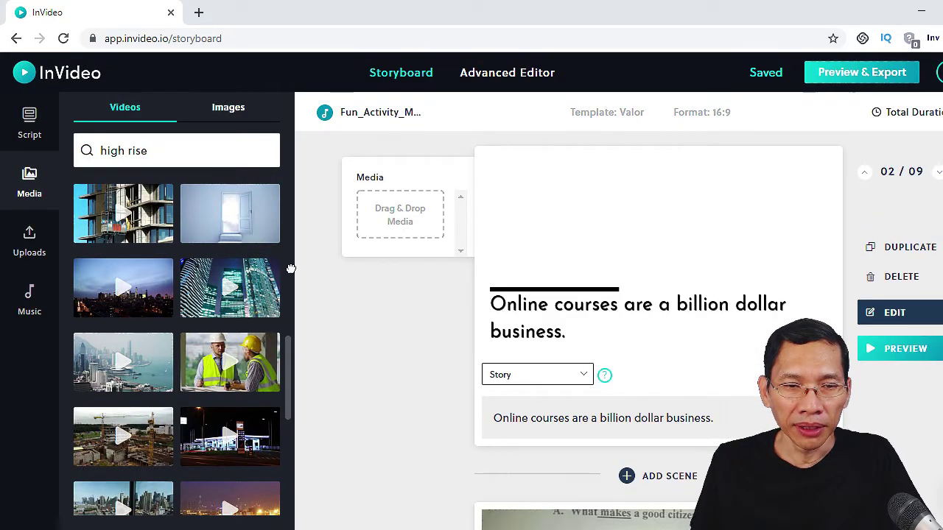
{"action": "left_click_drag", "start_coordinate": [389, 226], "coordinate": [397, 228]}
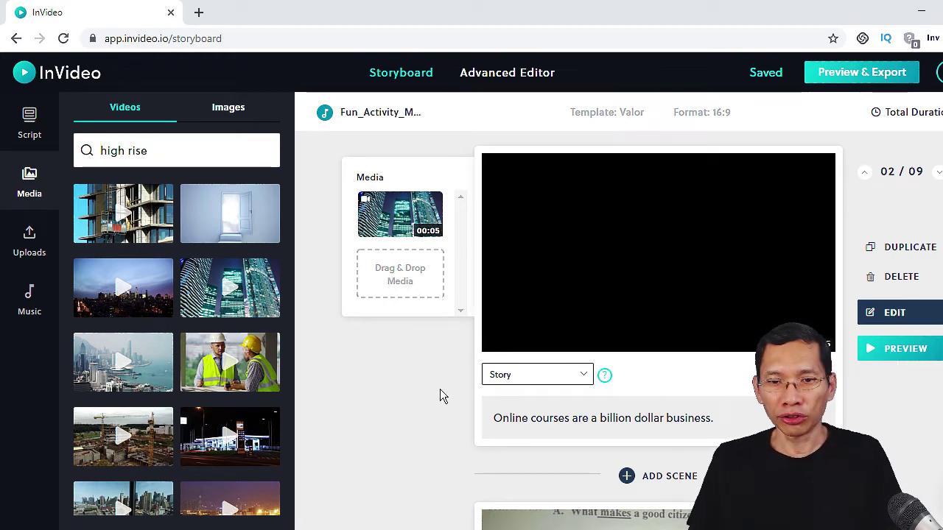
Review the text and media of the third and fourth scenes, then return to the second scene.
{"action": "scroll", "coordinate": [441, 393], "scroll_direction": "down", "scroll_amount": 6}
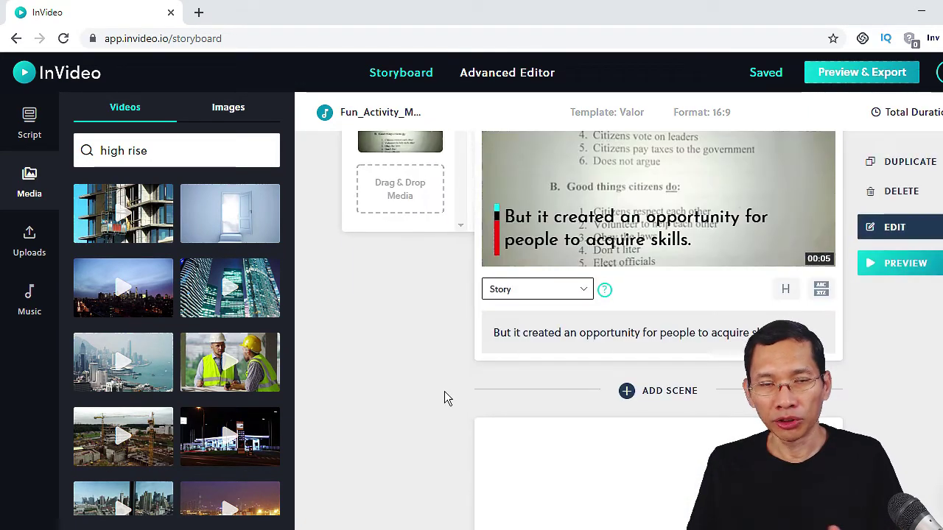
{"action": "scroll", "coordinate": [446, 394], "scroll_direction": "down", "scroll_amount": 2}
{"action": "scroll", "coordinate": [413, 368], "scroll_direction": "up", "scroll_amount": 1}
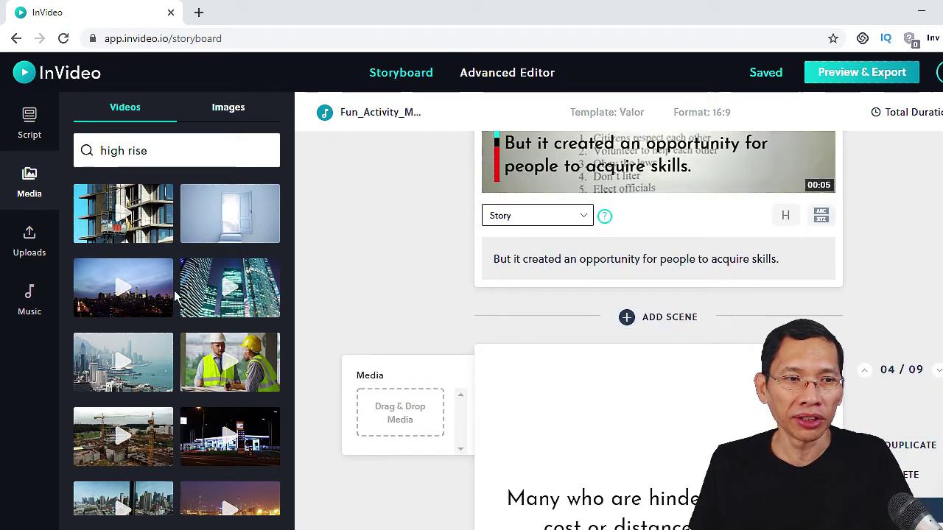
{"action": "scroll", "coordinate": [361, 324], "scroll_direction": "up", "scroll_amount": 5}
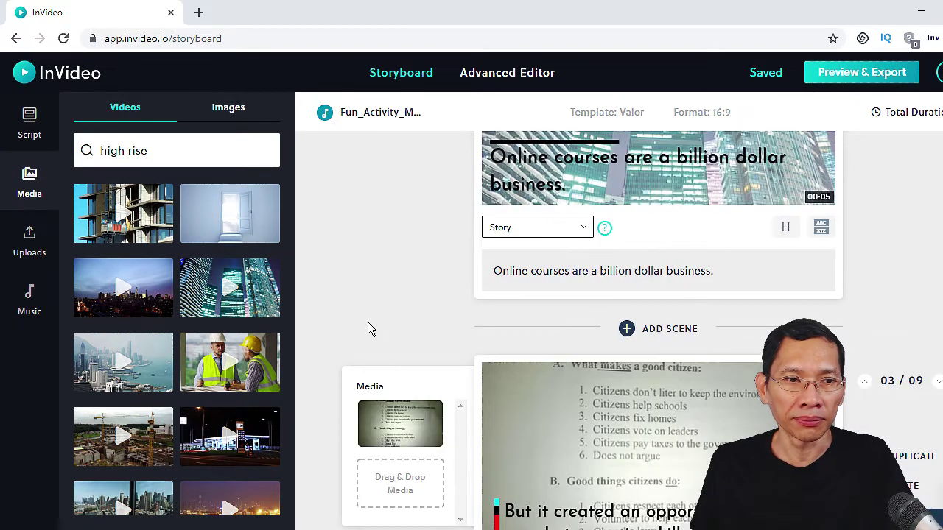
Open the account's brand presets and examine the logo, colour, social handle and end clip settings, including the horizontal end clip upload.
{"action": "left_click", "coordinate": [32, 244]}
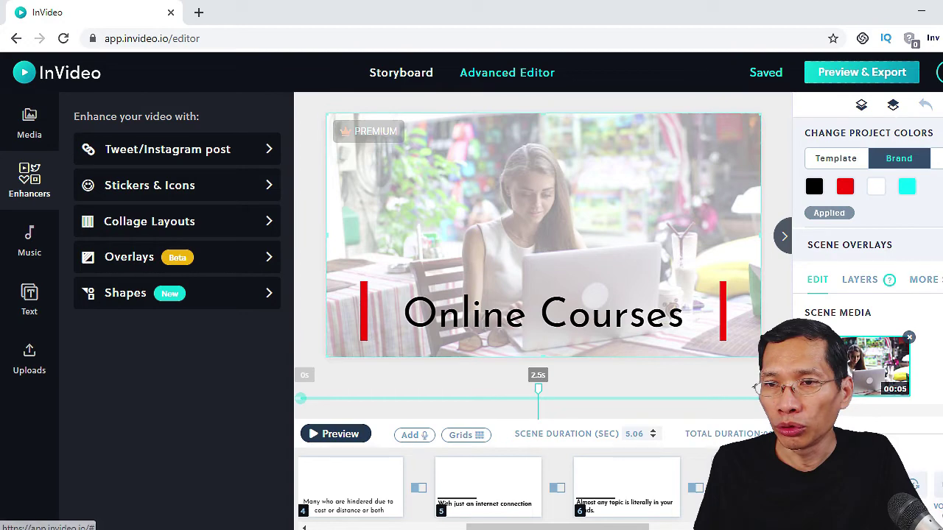
{"action": "left_click", "coordinate": [938, 73]}
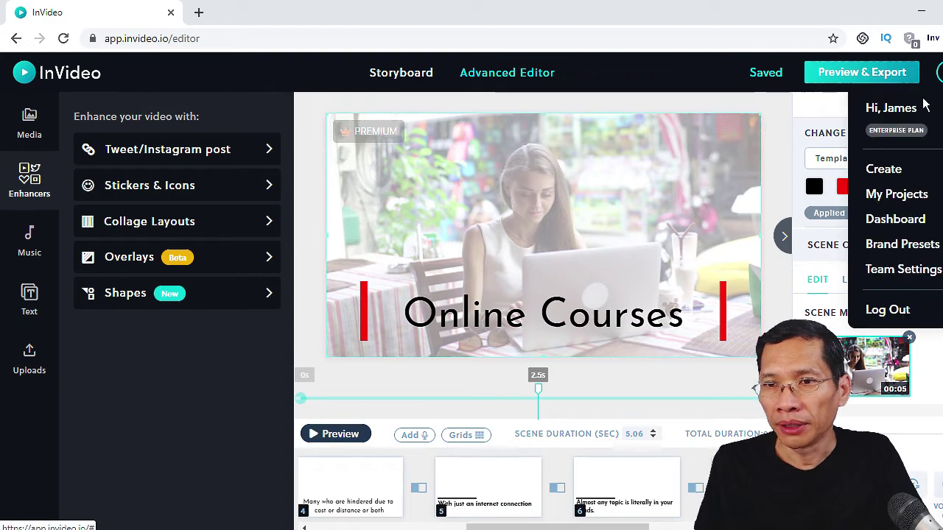
{"action": "left_click", "coordinate": [914, 244]}
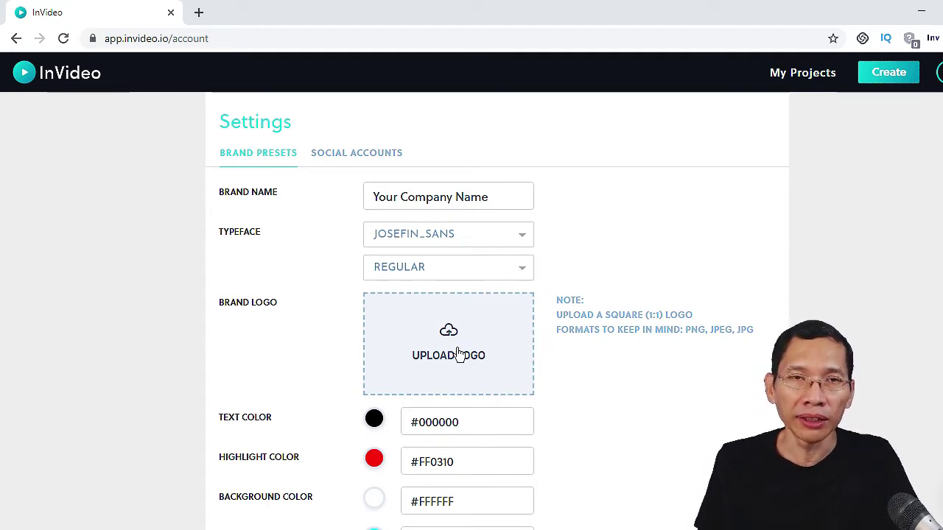
{"action": "scroll", "coordinate": [457, 355], "scroll_direction": "down", "scroll_amount": 2}
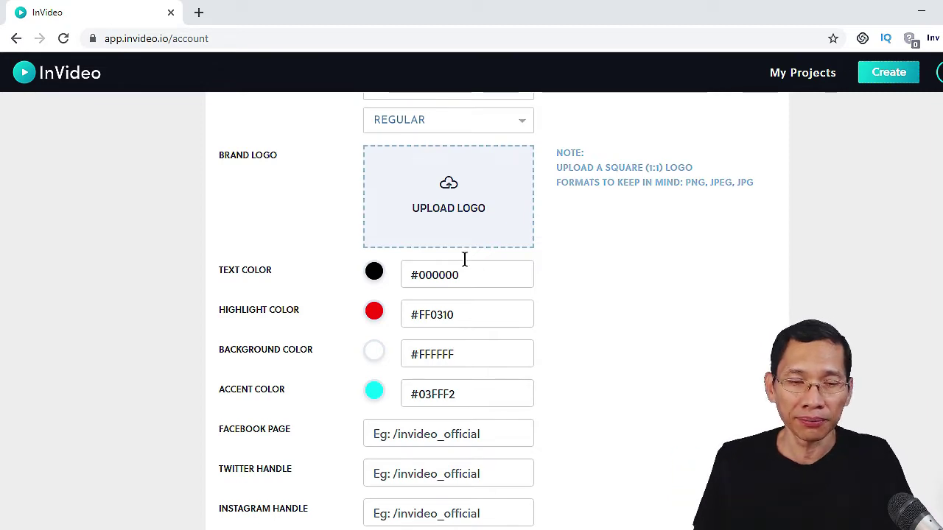
{"action": "scroll", "coordinate": [465, 260], "scroll_direction": "down", "scroll_amount": 1}
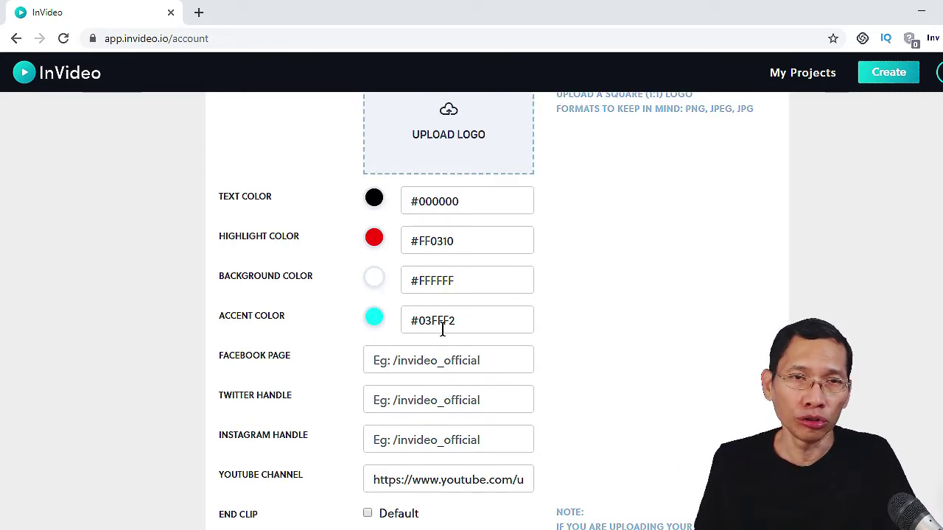
{"action": "scroll", "coordinate": [448, 339], "scroll_direction": "down", "scroll_amount": 3}
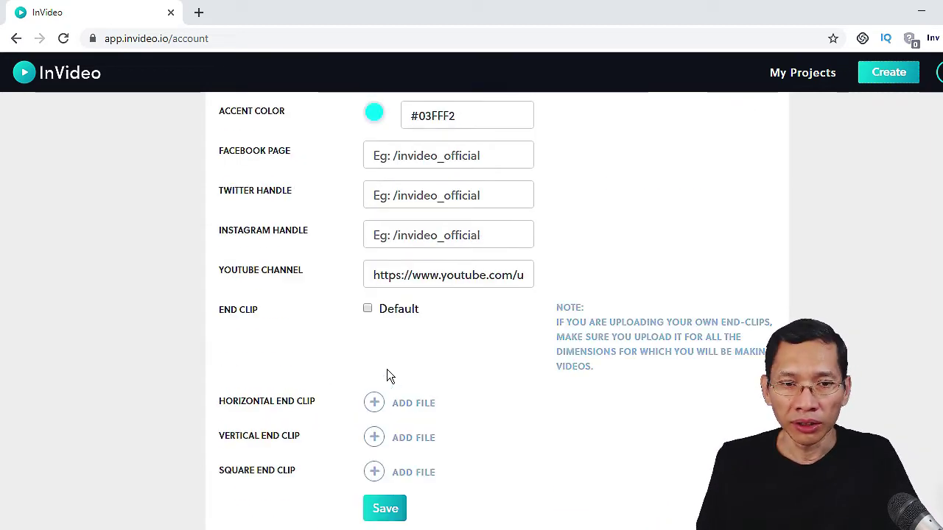
{"action": "left_click", "coordinate": [377, 409]}
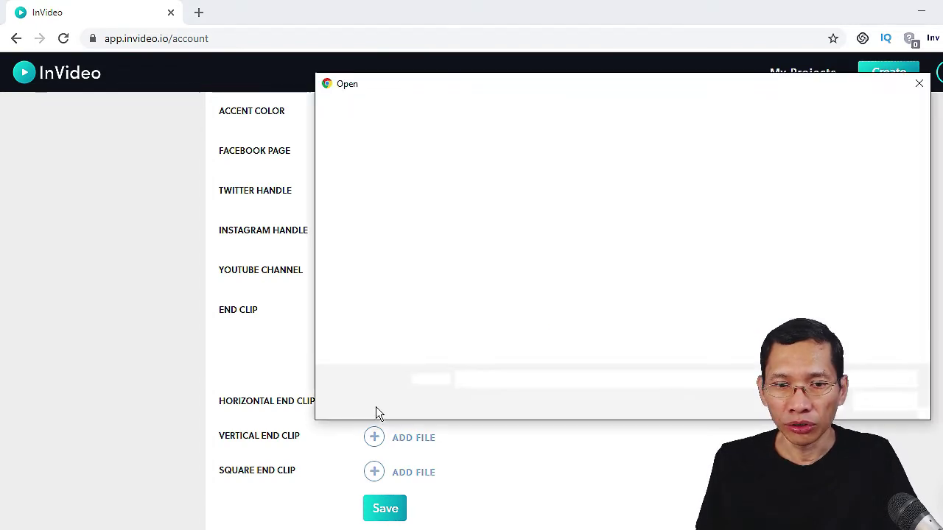
{"action": "left_click", "coordinate": [886, 400]}
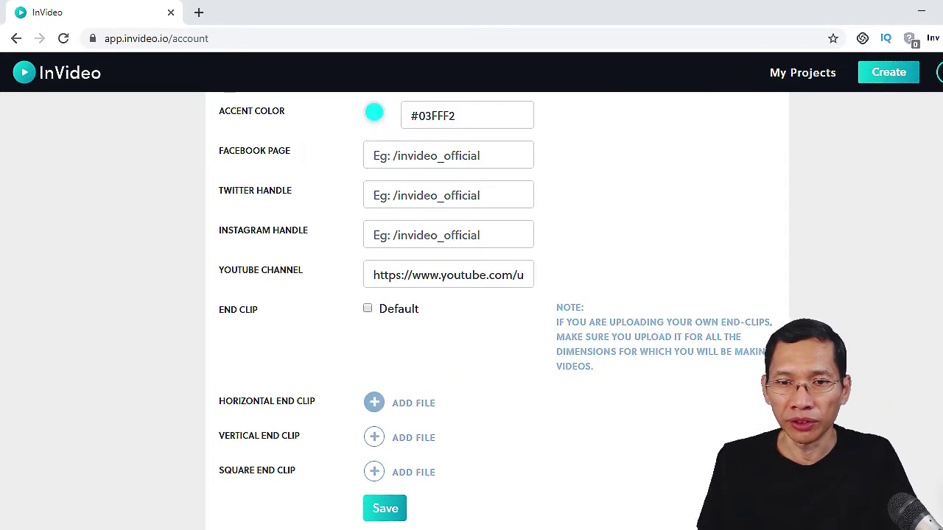
{"action": "scroll", "coordinate": [677, 316], "scroll_direction": "up", "scroll_amount": 3}
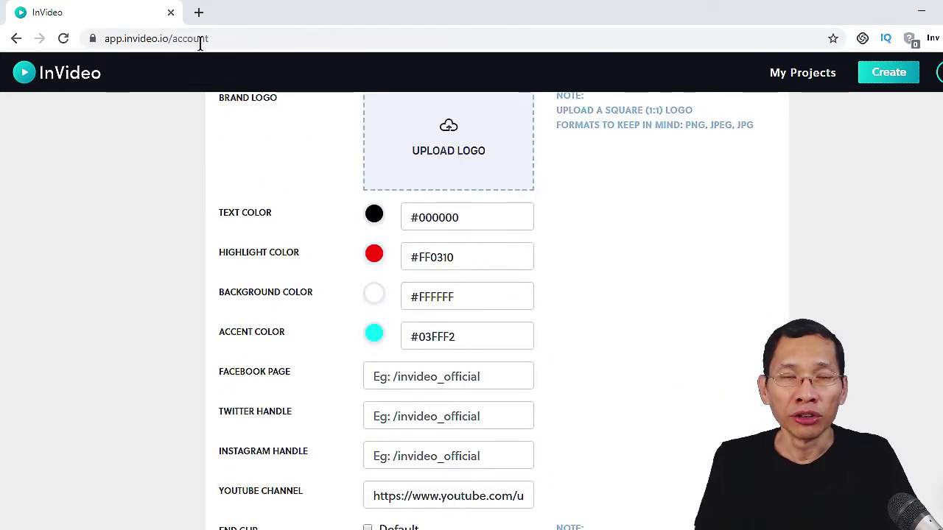
Start a script-to-video project, browse the Listicles themes and pick the Subtle theme.
{"action": "left_click", "coordinate": [74, 75]}
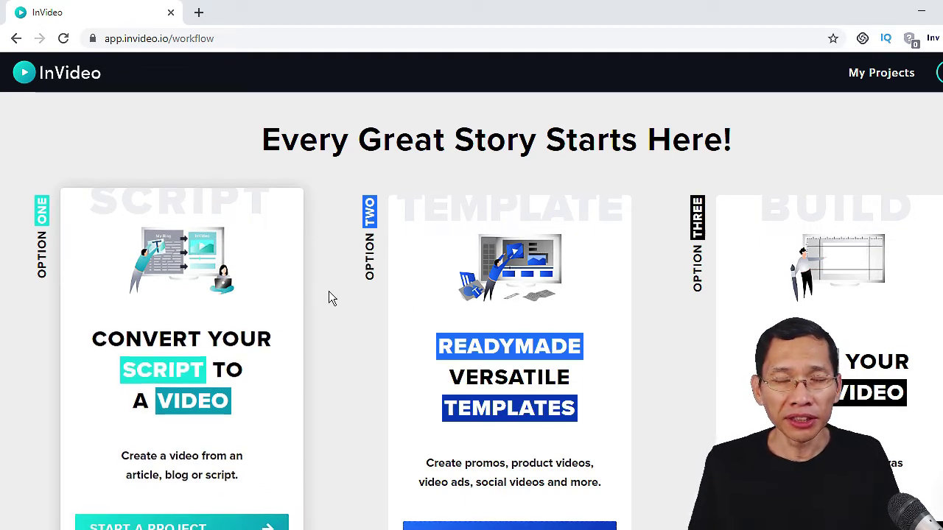
{"action": "scroll", "coordinate": [329, 293], "scroll_direction": "down", "scroll_amount": 1}
{"action": "left_click", "coordinate": [209, 323]}
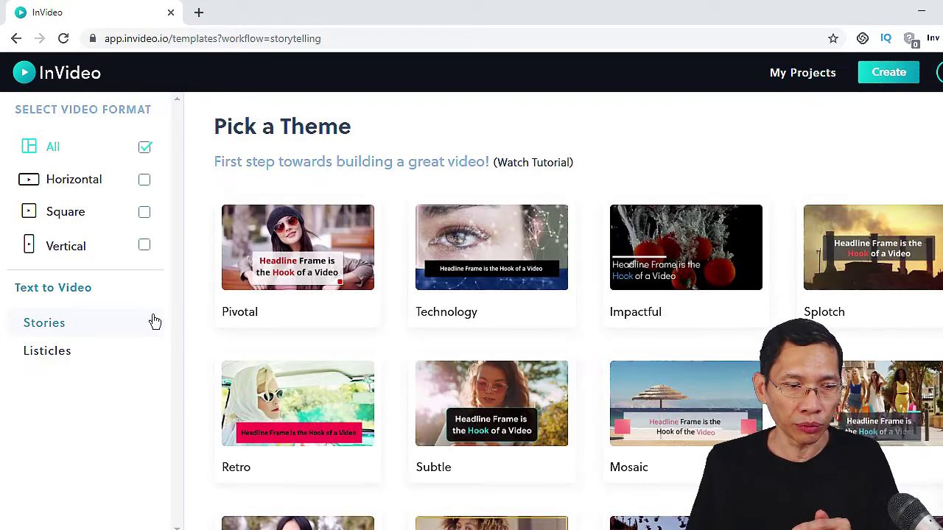
{"action": "left_click", "coordinate": [63, 353]}
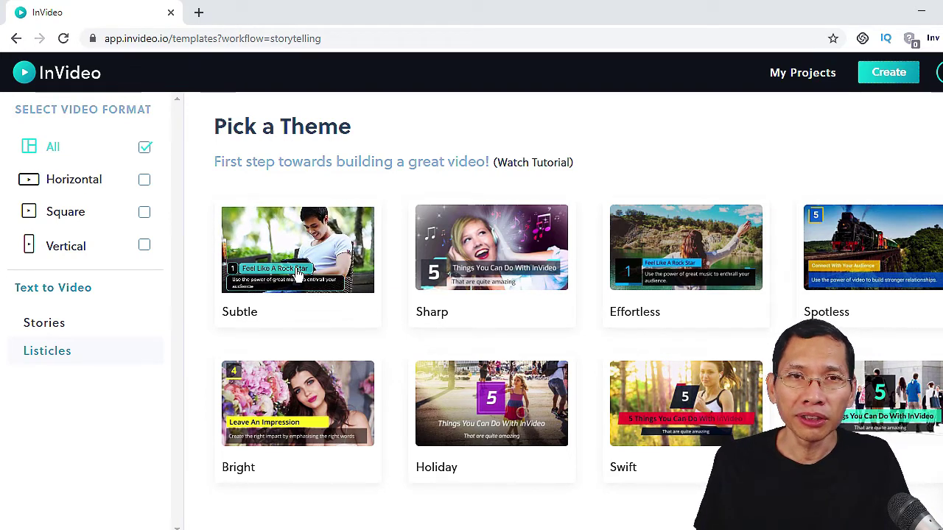
{"action": "left_click", "coordinate": [298, 276]}
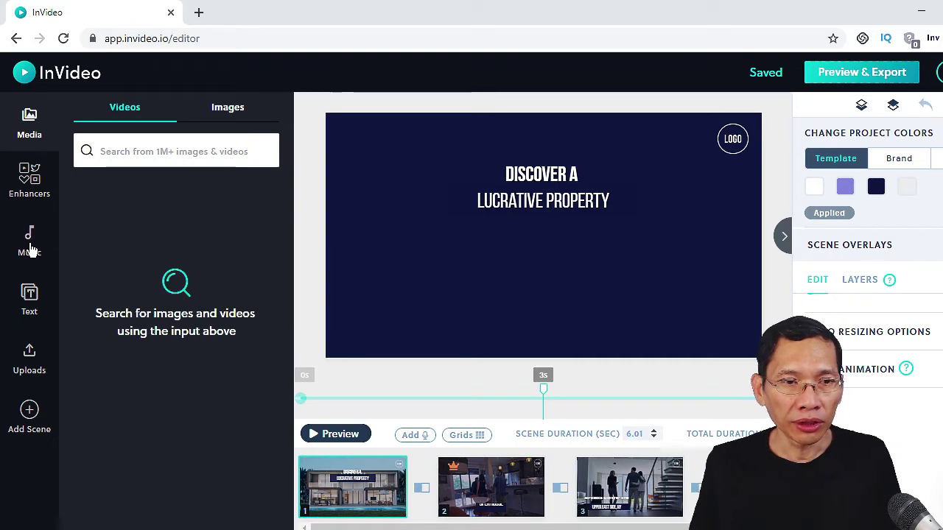
Set the volume of the property template's Bovi.mp3 music track to 32.
{"action": "left_click", "coordinate": [30, 249]}
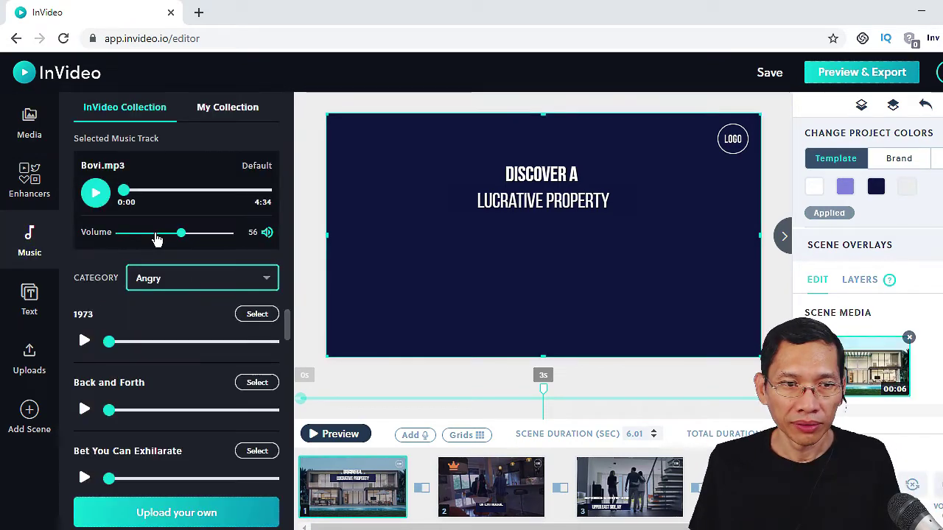
{"action": "left_click", "coordinate": [155, 233]}
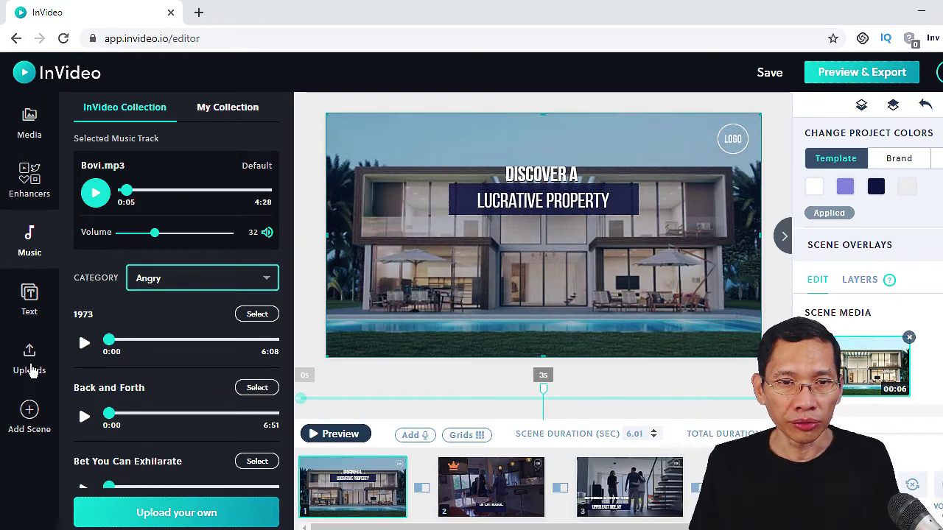
Replace the first scene's circular logo placeholder with the uploaded courses logo and enlarge it in the same corner.
{"action": "left_click", "coordinate": [30, 368]}
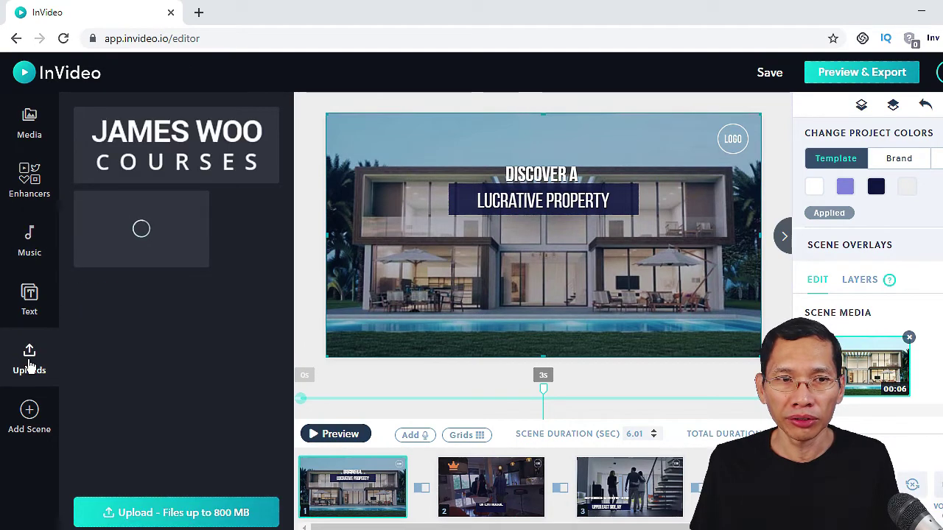
{"action": "mouse_move", "coordinate": [151, 157]}
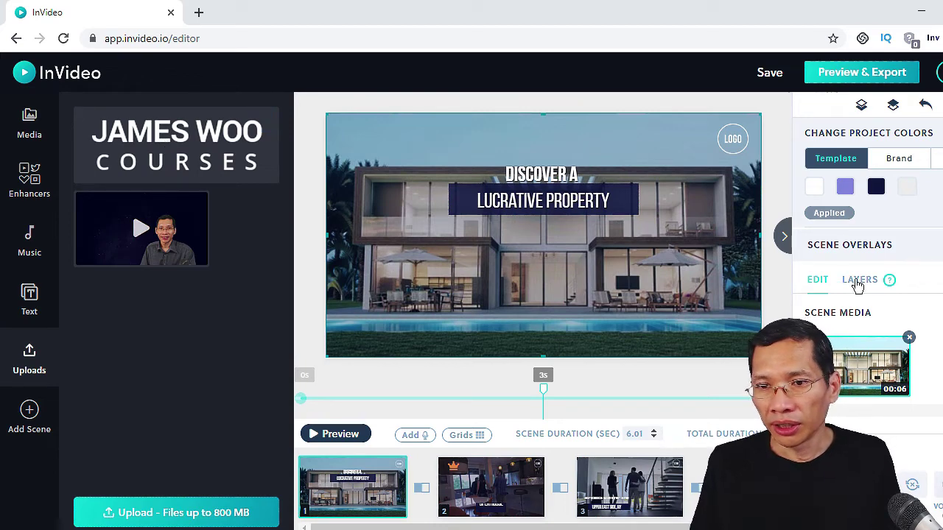
{"action": "left_click", "coordinate": [859, 281]}
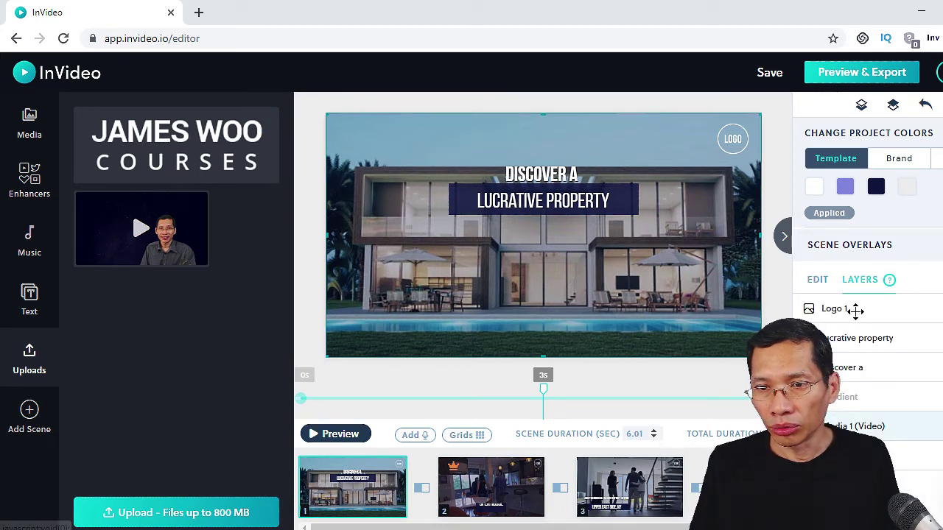
{"action": "left_click", "coordinate": [854, 311]}
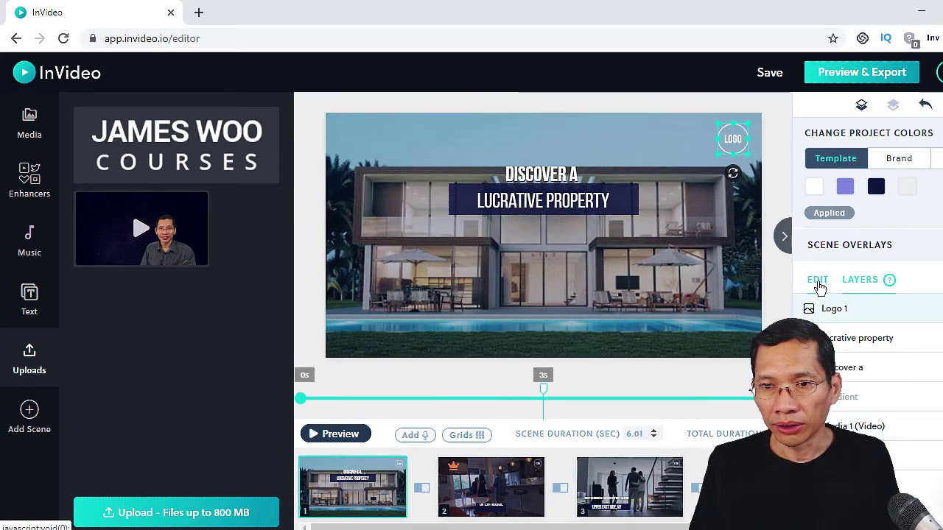
{"action": "left_click", "coordinate": [818, 284]}
{"action": "left_click", "coordinate": [860, 281]}
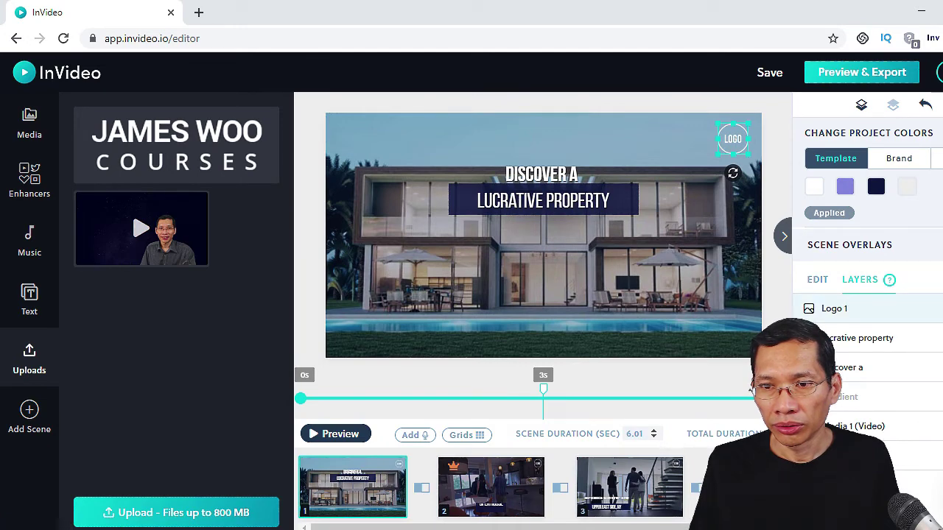
{"action": "left_click", "coordinate": [708, 325]}
{"action": "left_click", "coordinate": [157, 137]}
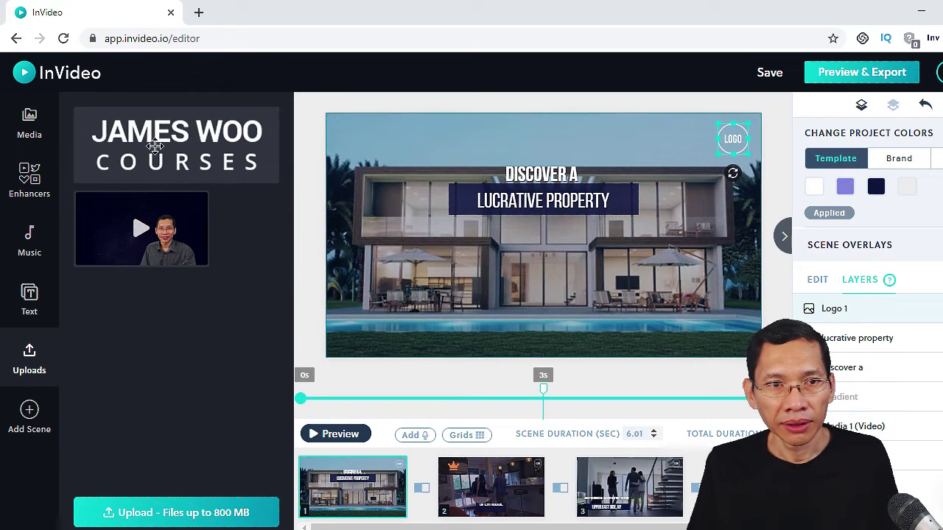
{"action": "left_click_drag", "start_coordinate": [151, 147], "coordinate": [729, 139]}
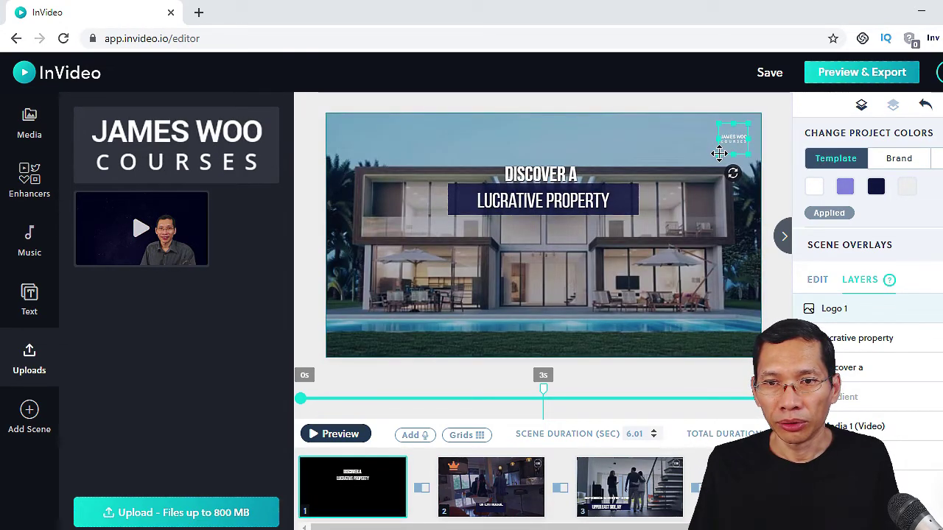
{"action": "mouse_move", "coordinate": [708, 160]}
{"action": "left_mouse_down"}
{"action": "mouse_move", "coordinate": [682, 175]}
{"action": "mouse_move", "coordinate": [714, 151]}
{"action": "left_mouse_up"}
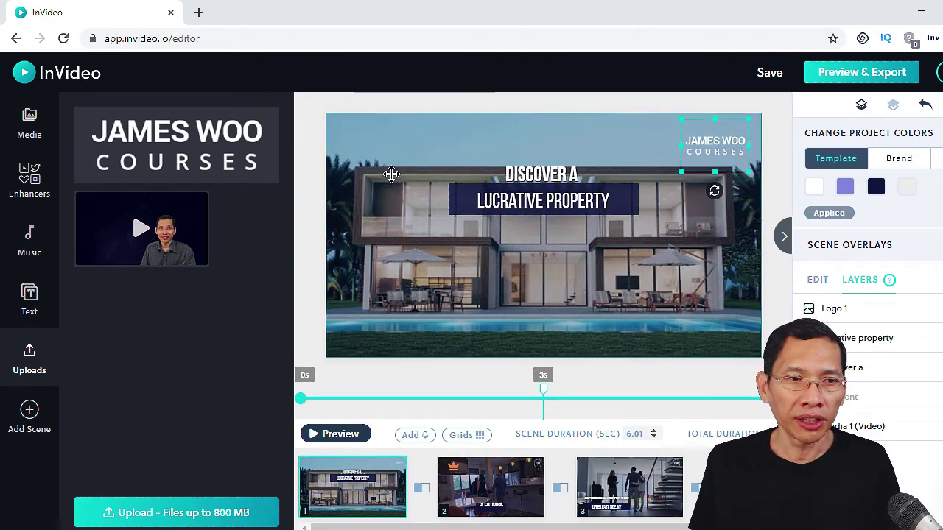
Return to the project type selection and browse the Intro / Outro category of the readymade versatile templates.
{"action": "mouse_move", "coordinate": [170, 252]}
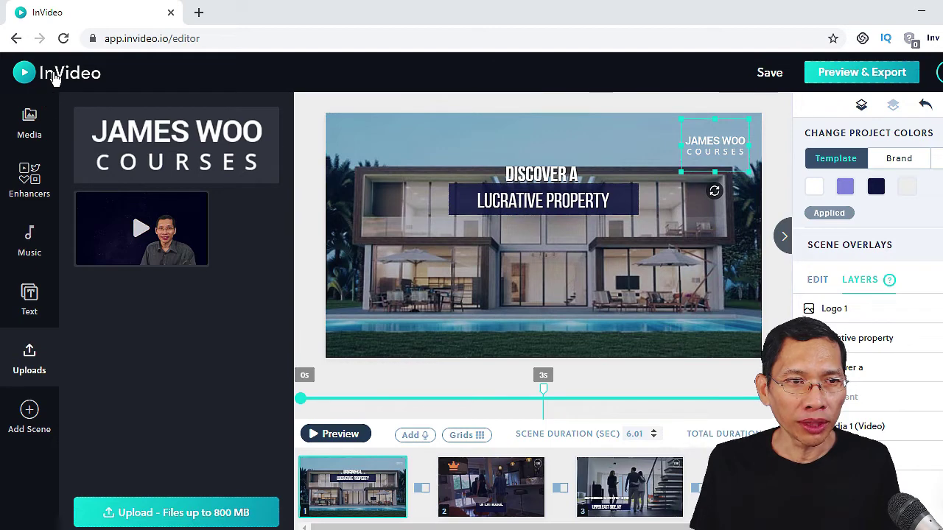
{"action": "left_click", "coordinate": [54, 78]}
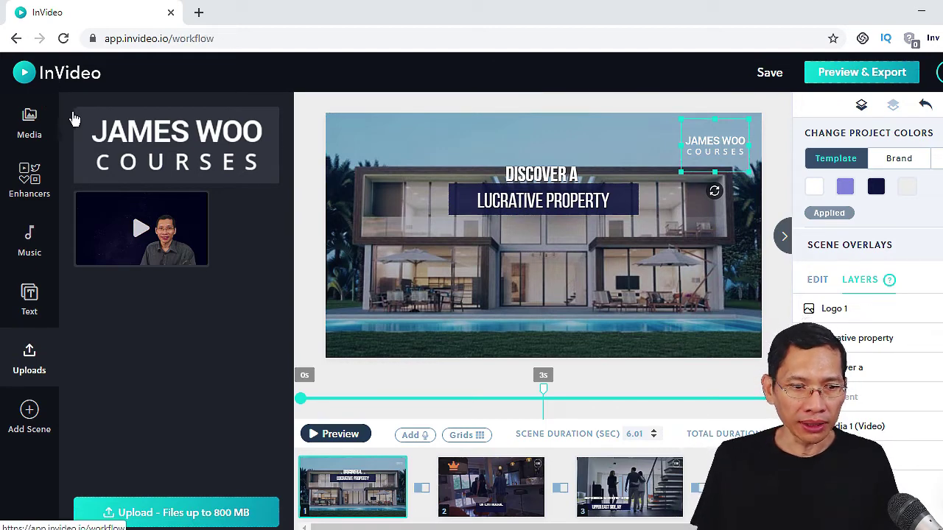
{"action": "scroll", "coordinate": [82, 130], "scroll_direction": "down", "scroll_amount": 2}
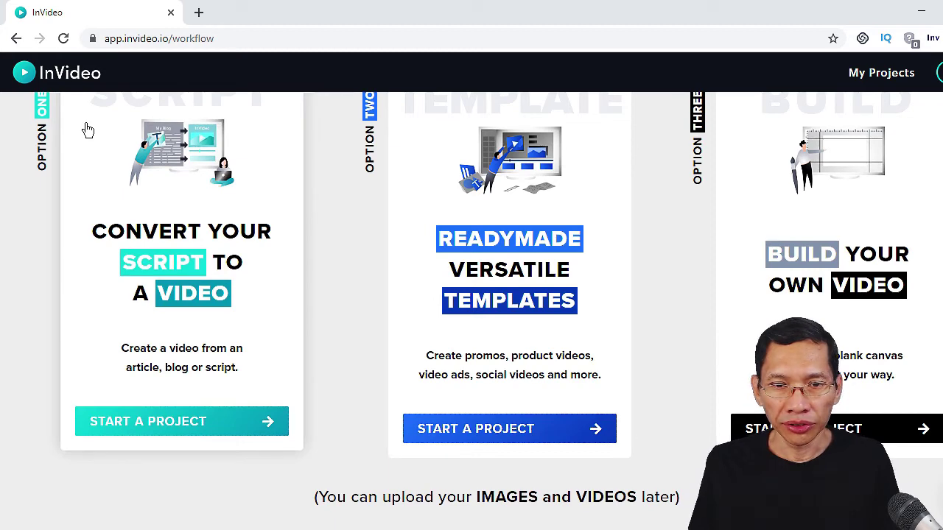
{"action": "left_click", "coordinate": [466, 237]}
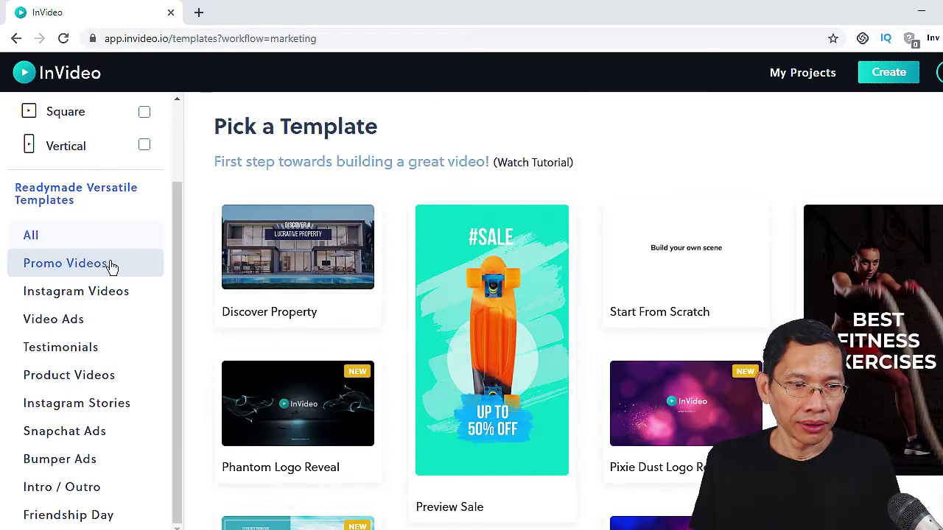
{"action": "left_click", "coordinate": [73, 490]}
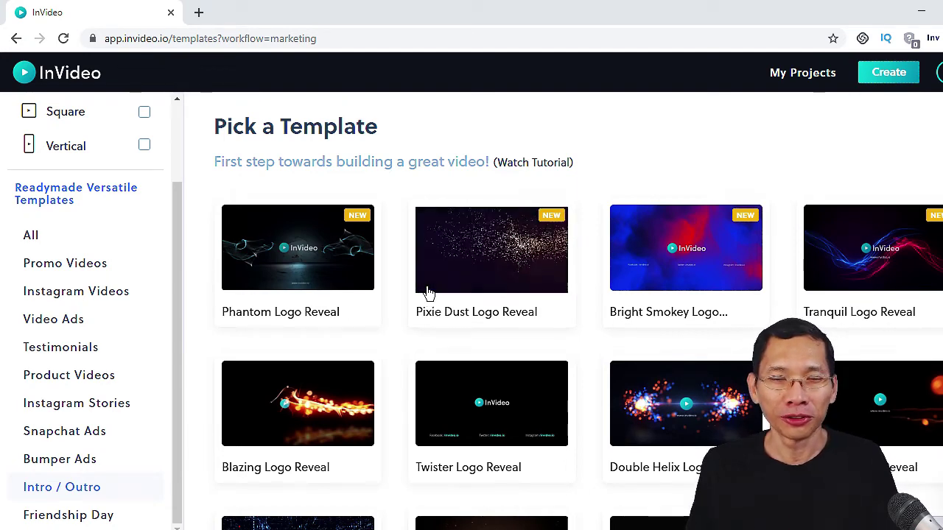
{"action": "scroll", "coordinate": [596, 324], "scroll_direction": "down", "scroll_amount": 2}
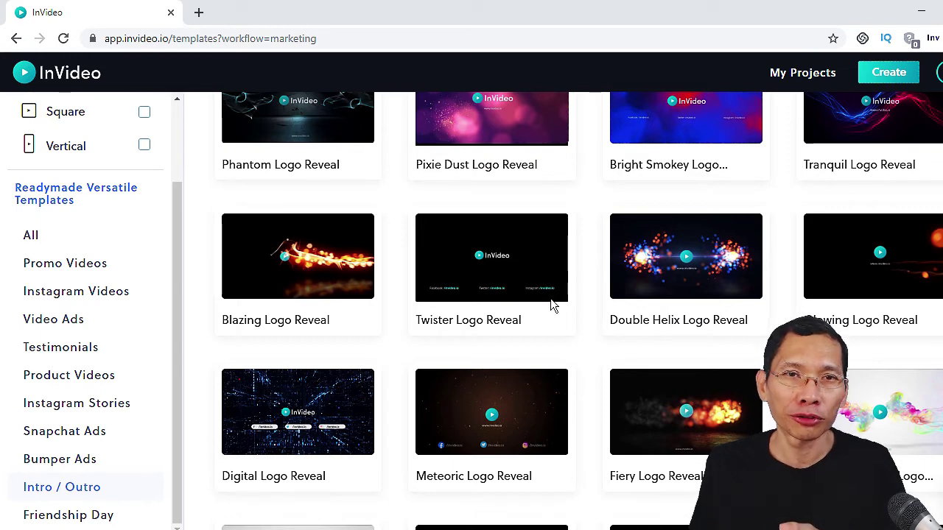
{"action": "scroll", "coordinate": [553, 305], "scroll_direction": "up", "scroll_amount": 2}
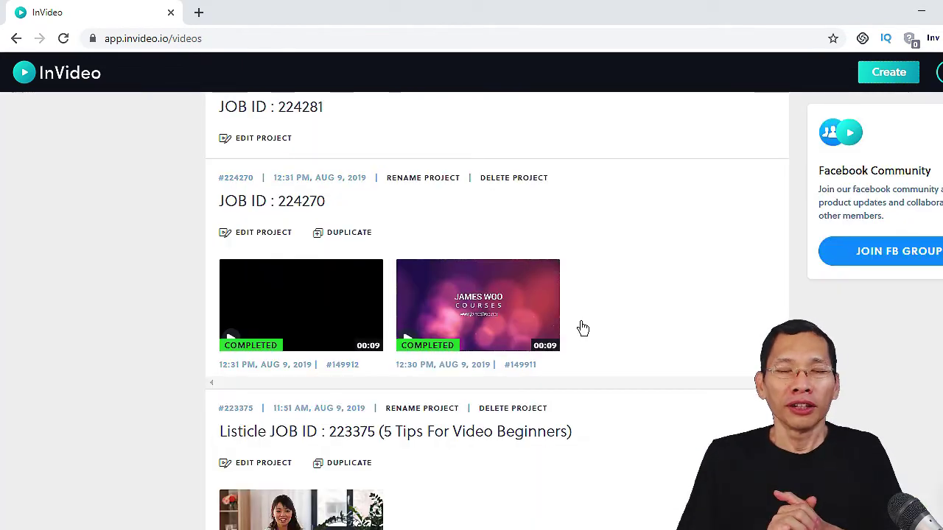